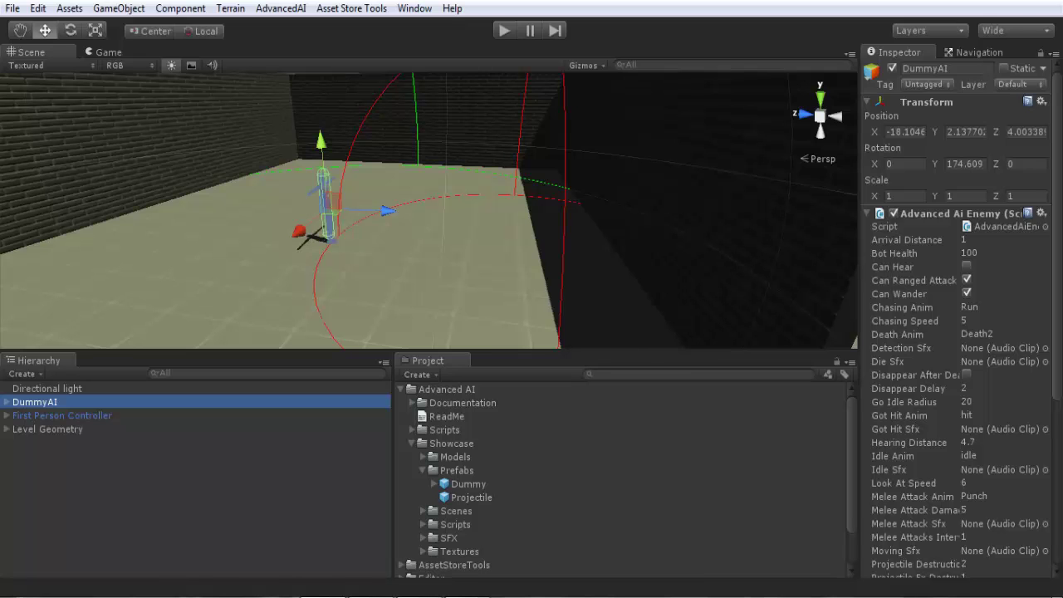
pyautogui.moveTo(432, 208); pyautogui.dragTo(652, 199, button='right')
pyautogui.scroll(-5, 387, 283)
pyautogui.press('f')
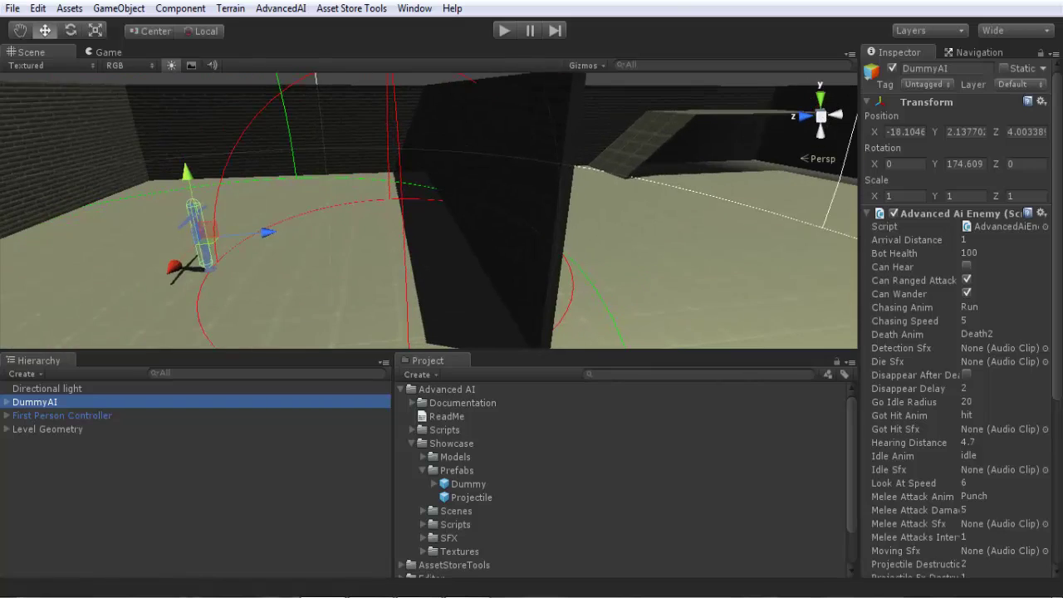
pyautogui.moveTo(429, 211); pyautogui.dragTo(476, 157, button='right')
pyautogui.scroll(4, 367, 170)
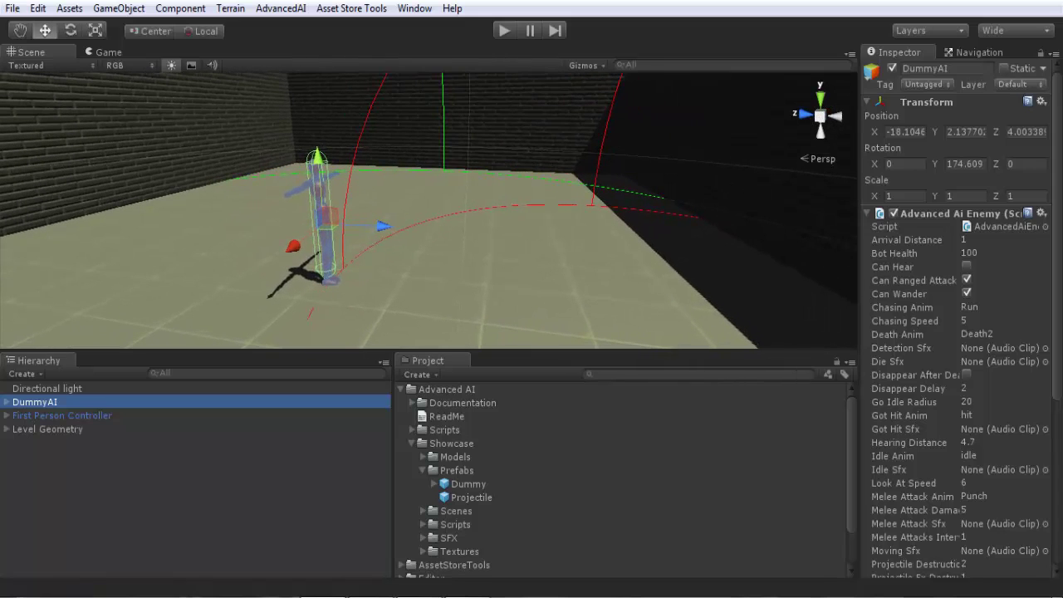
# Step: Switch DummyAI's Can Ranged Attack option off and back on in the Advanced Ai Enemy script
pyautogui.scroll(-3, 955, 332)
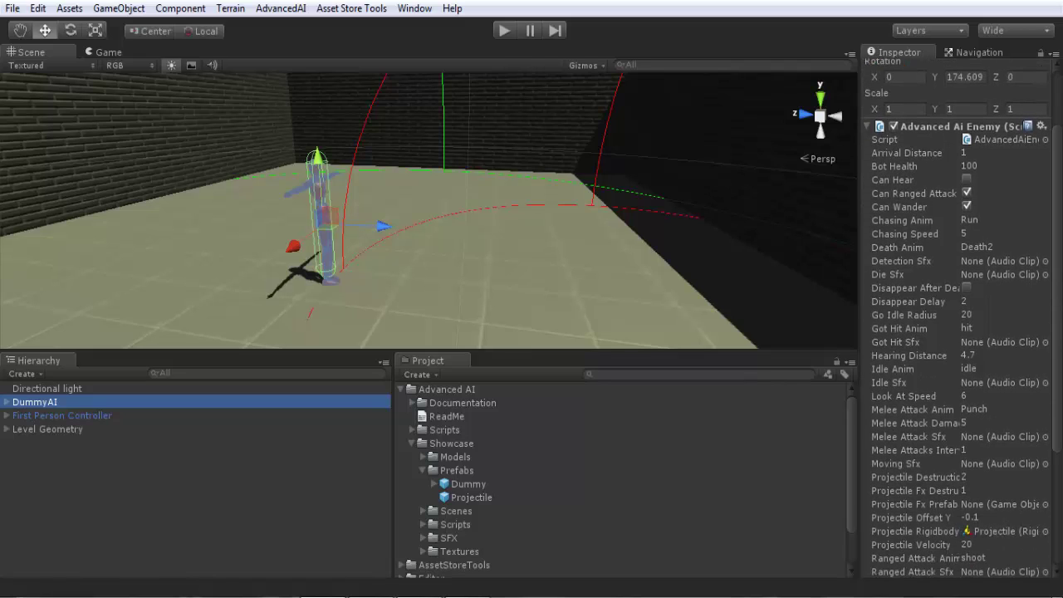
pyautogui.click(967, 192)
pyautogui.click(967, 193)
pyautogui.moveTo(465, 216); pyautogui.dragTo(415, 216, button='right')
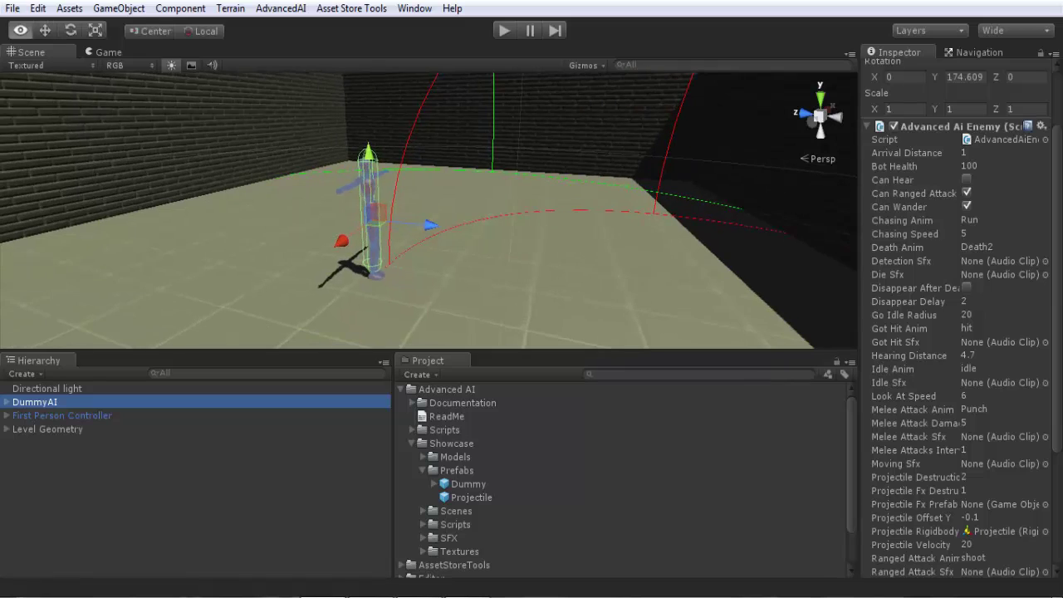
# Step: Reveal DummyAI's child objects and move _ProjectileOrigin off the floor to about X -0.27, Y 1.15, Z 0.41
pyautogui.scroll(-3, 429, 211)
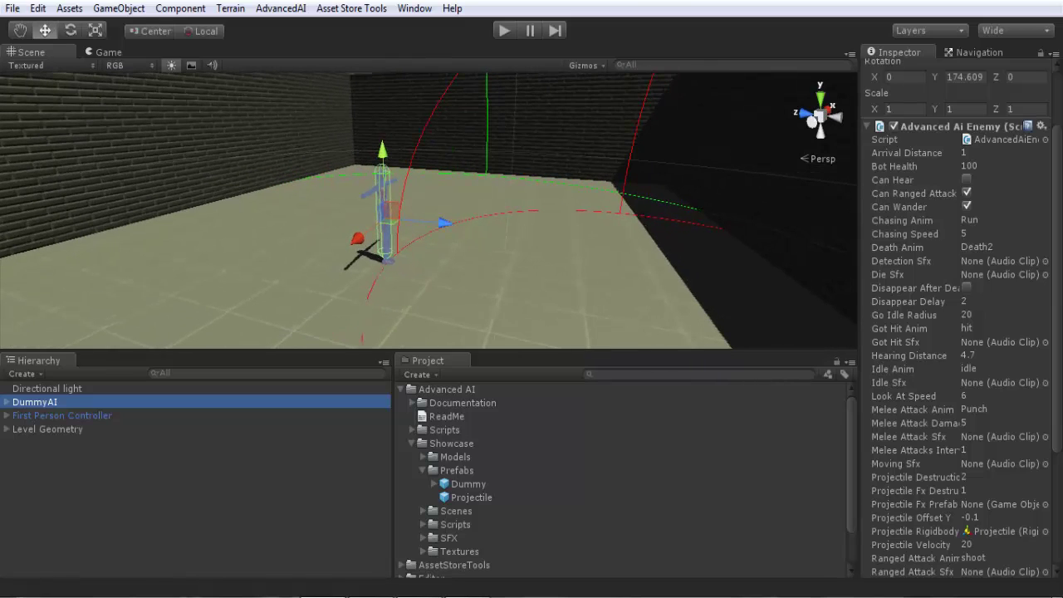
pyautogui.click(7, 402)
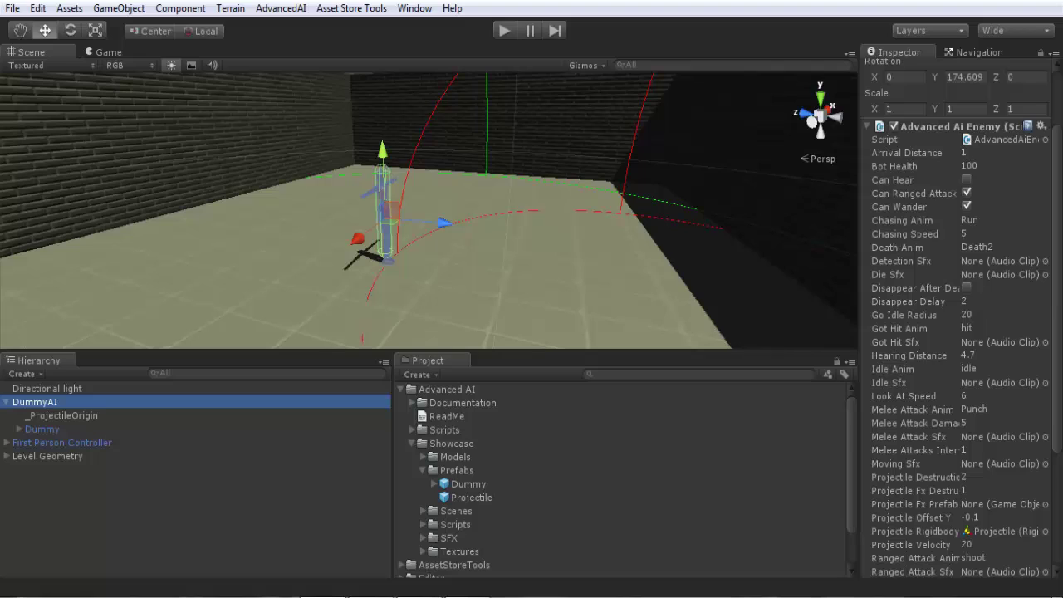
pyautogui.click(63, 415)
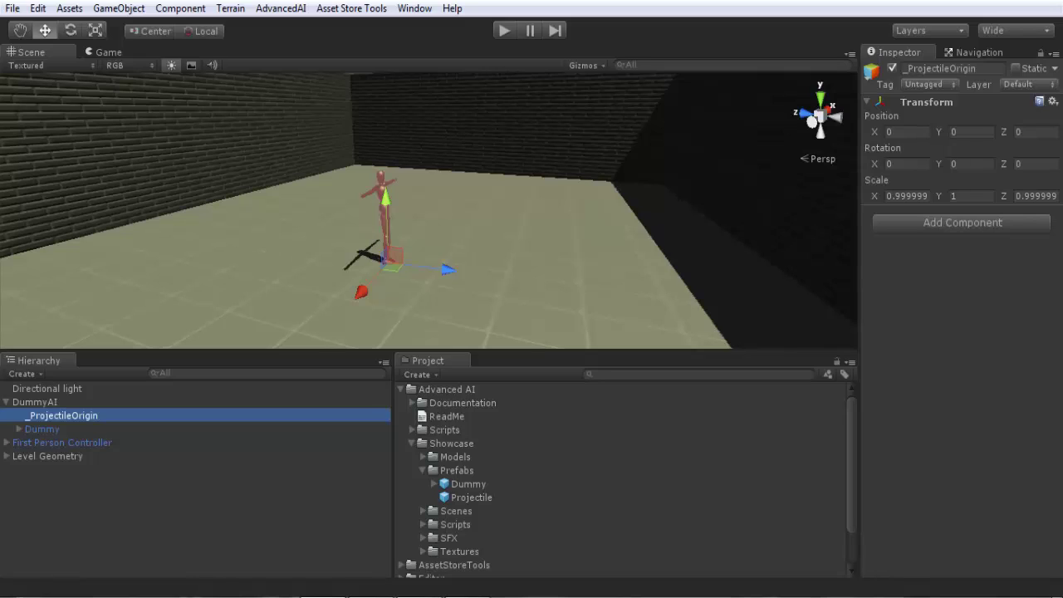
pyautogui.moveTo(385, 199)
pyautogui.mouseDown()
pyautogui.moveTo(385, 135)
pyautogui.moveTo(399, 199)
pyautogui.moveTo(410, 198)
pyautogui.moveTo(388, 218)
pyautogui.mouseUp()
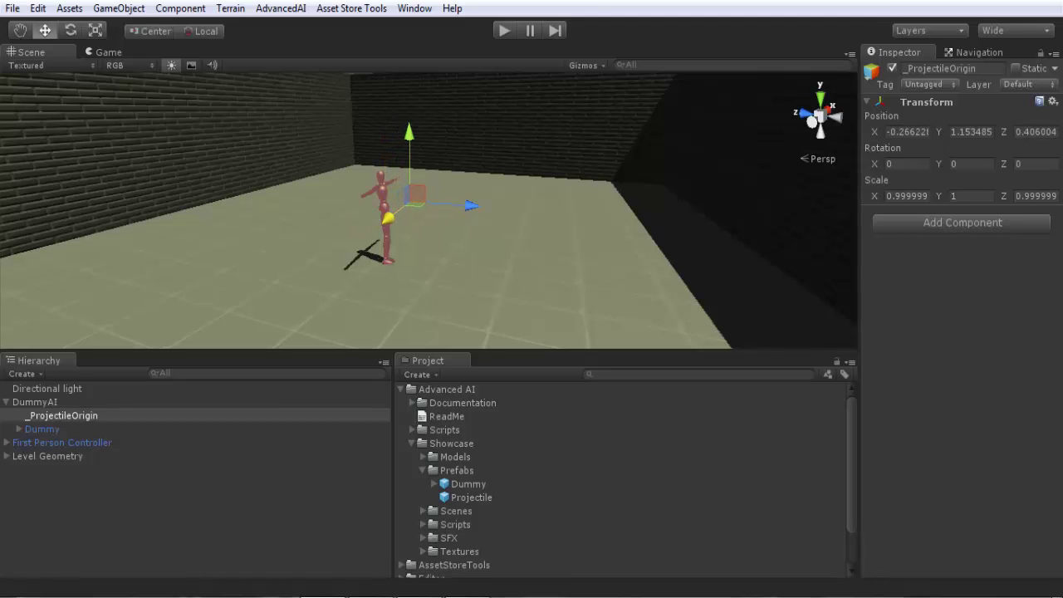
# Step: Fine-tune _ProjectileOrigin so it sits centred in front of the dummy's chest, at about X -0.04, Y 1.34, Z 0.49
pyautogui.moveTo(387, 218); pyautogui.dragTo(345, 219, button='right')
pyautogui.scroll(5, 362, 202)
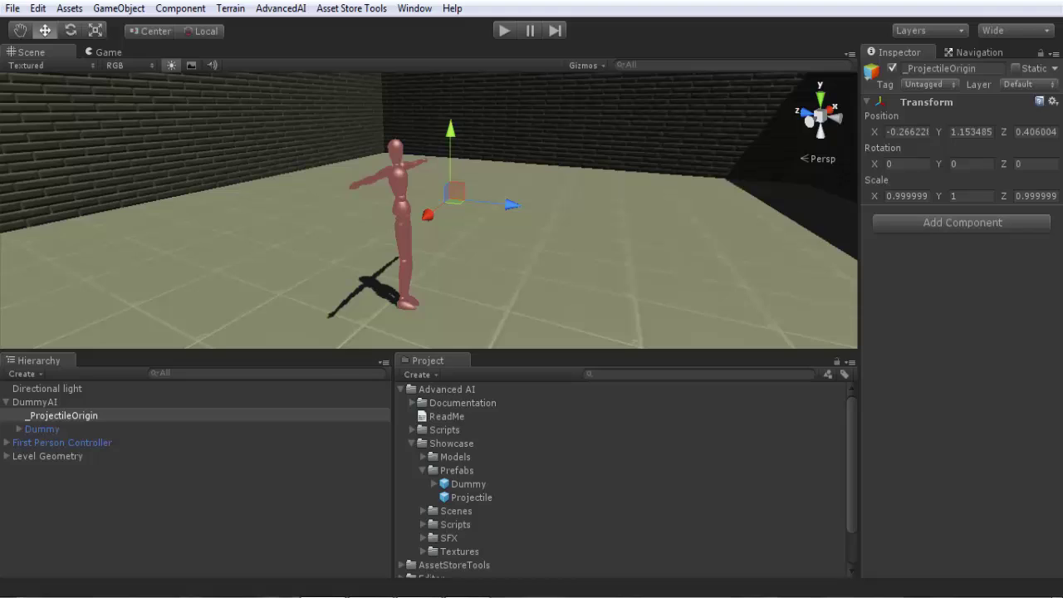
pyautogui.moveTo(427, 216); pyautogui.dragTo(422, 200)
pyautogui.moveTo(506, 192); pyautogui.dragTo(515, 192)
pyautogui.moveTo(516, 193)
pyautogui.mouseDown(button='right')
pyautogui.moveTo(601, 146)
pyautogui.moveTo(510, 181)
pyautogui.mouseUp(button='right')
pyautogui.scroll(3, 601, 146)
pyautogui.scroll(3, 601, 145)
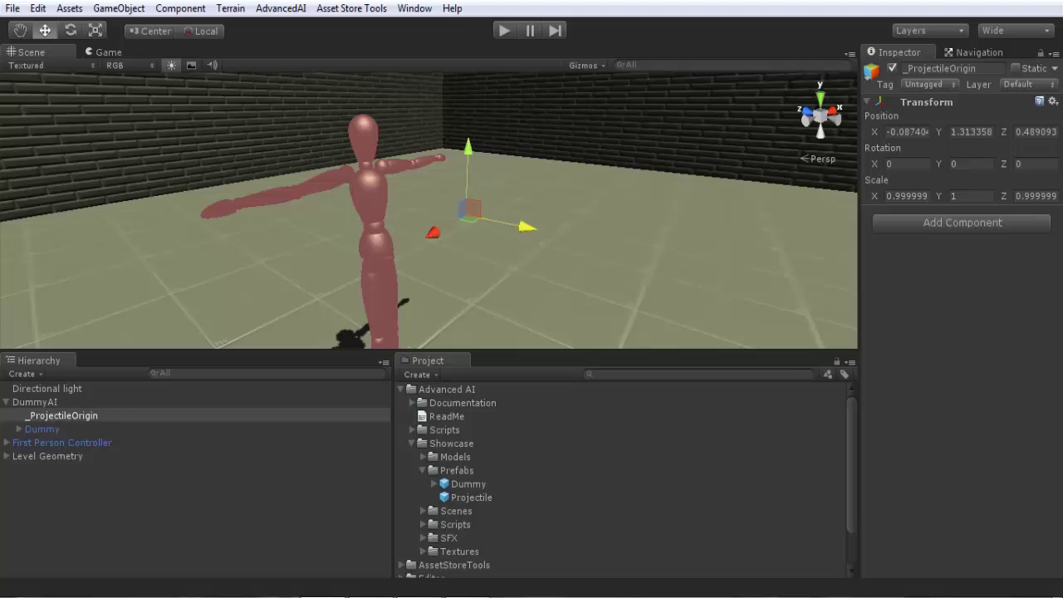
pyautogui.moveTo(434, 233); pyautogui.dragTo(429, 236)
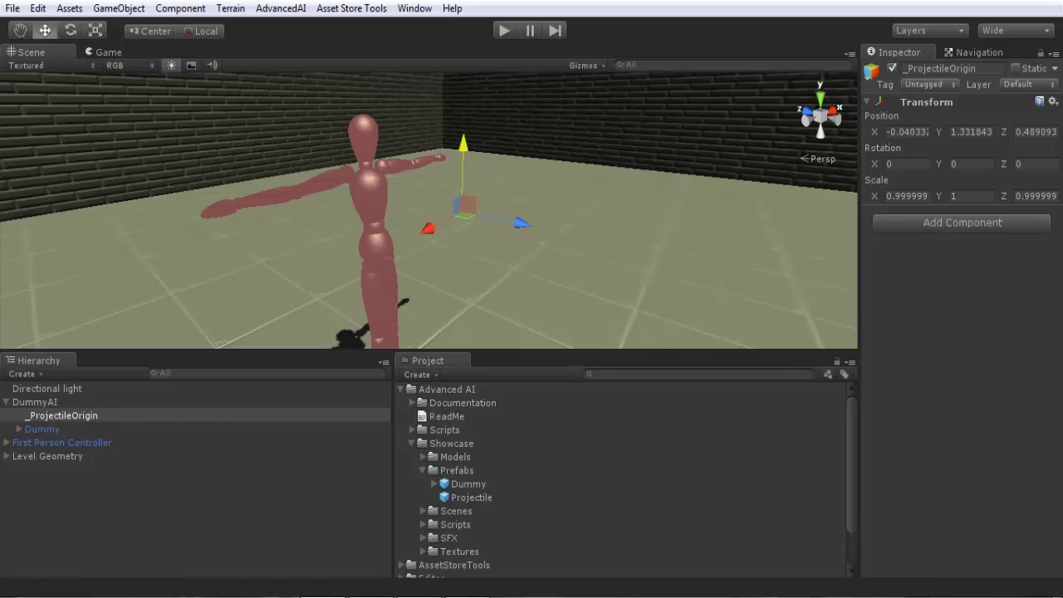
pyautogui.moveTo(463, 152); pyautogui.dragTo(463, 148)
pyautogui.moveTo(464, 148); pyautogui.dragTo(586, 141, button='right')
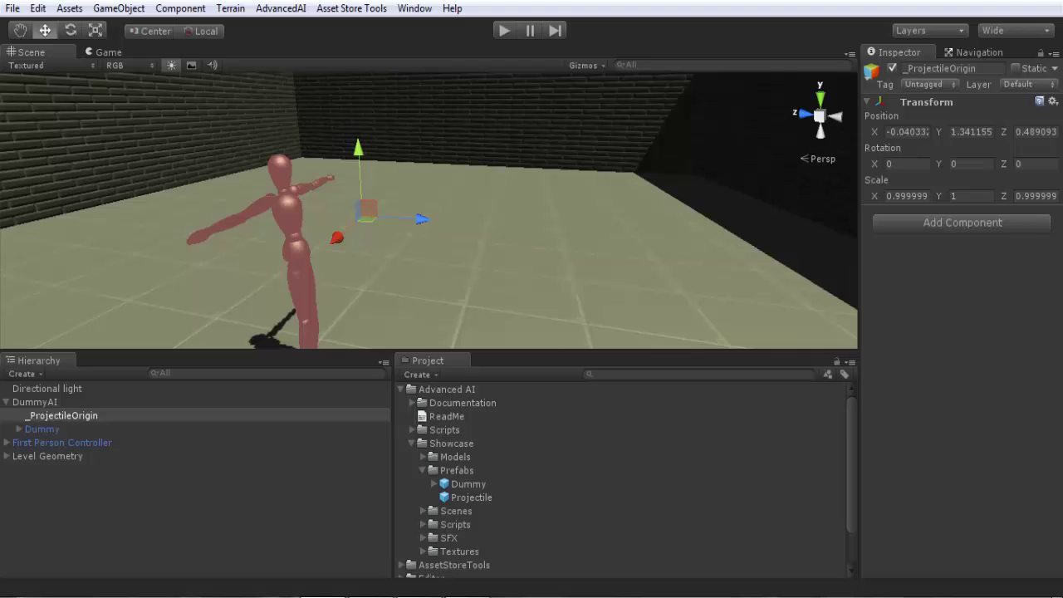
# Step: Compare _ProjectileOrigin with the Dummy's capsule collider and try it closer to the body, at about Z 0.18
pyautogui.click(42, 430)
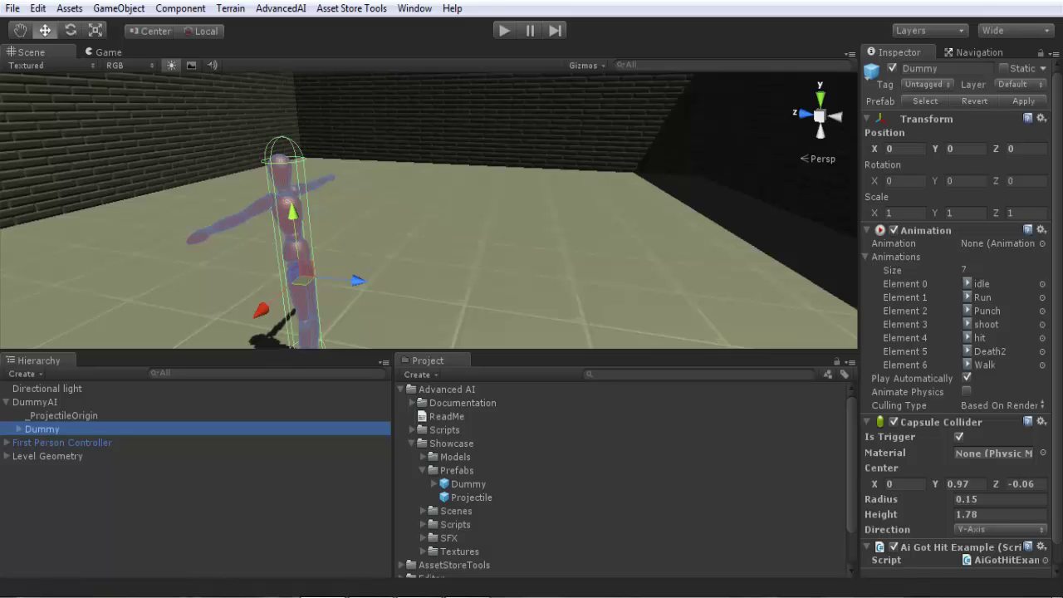
pyautogui.click(63, 415)
pyautogui.click(41, 429)
pyautogui.click(63, 415)
pyautogui.moveTo(421, 218); pyautogui.dragTo(382, 217)
pyautogui.click(41, 430)
pyautogui.click(64, 415)
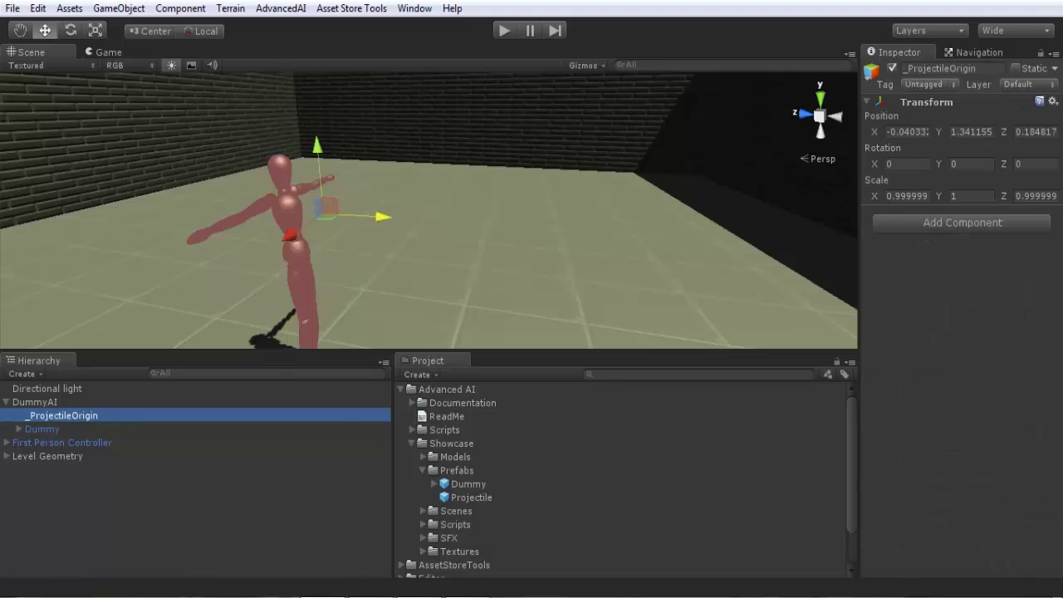
# Step: Move _ProjectileOrigin forward, clear of the dummy's collider, to about X -0.02 and Z 0.49
pyautogui.moveTo(382, 216); pyautogui.dragTo(414, 218)
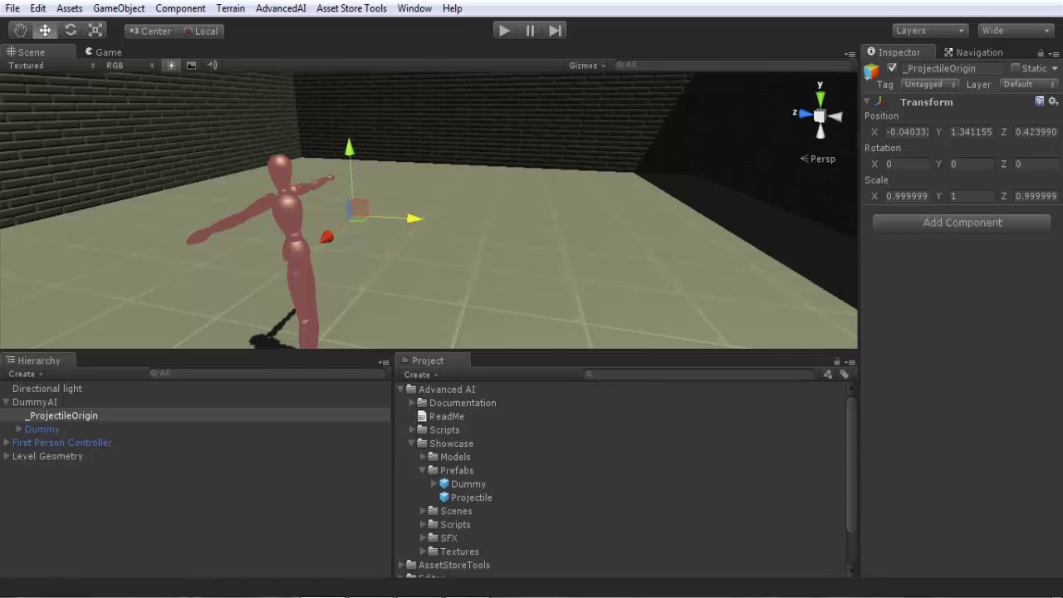
pyautogui.scroll(4, 415, 218)
pyautogui.moveTo(414, 219); pyautogui.dragTo(257, 218, button='right')
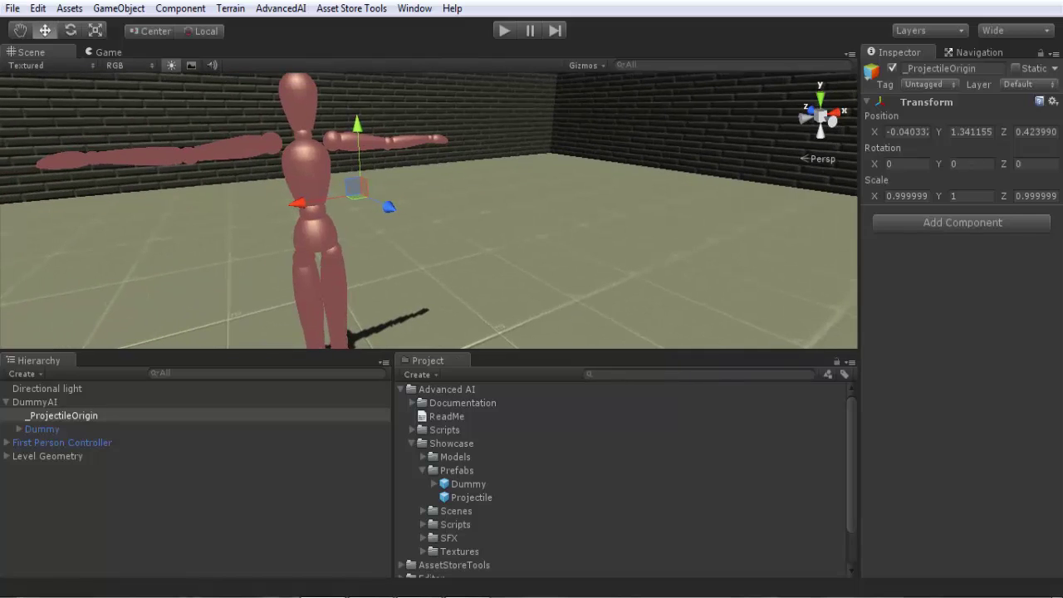
pyautogui.moveTo(298, 203); pyautogui.dragTo(293, 204)
pyautogui.moveTo(385, 207); pyautogui.dragTo(402, 217)
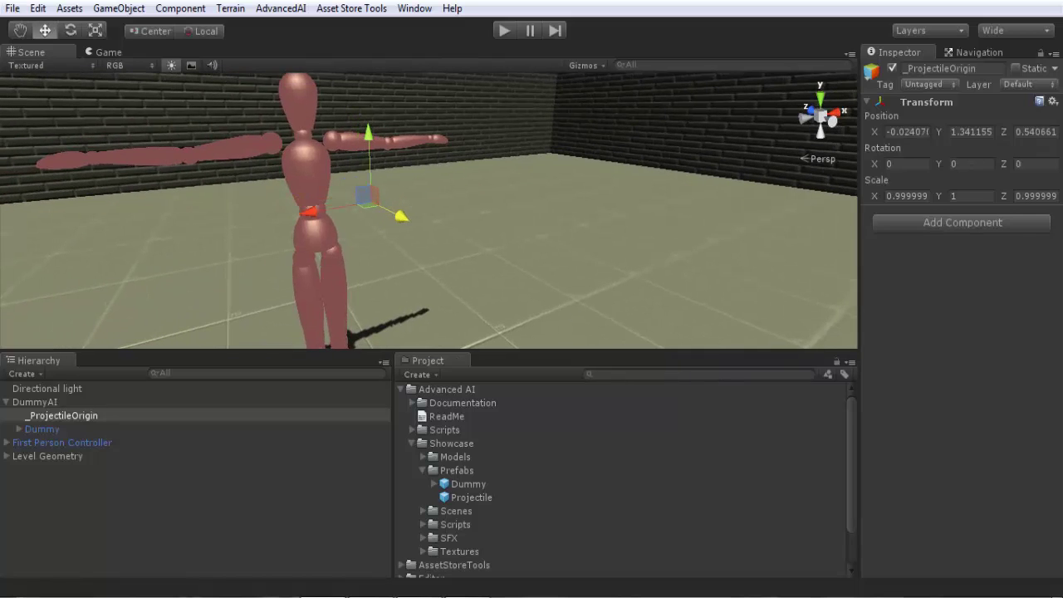
pyautogui.moveTo(402, 217); pyautogui.dragTo(502, 218, button='right')
pyautogui.scroll(-4, 584, 217)
pyautogui.scroll(2, 348, 217)
pyautogui.scroll(-2, 502, 218)
pyautogui.moveTo(502, 218); pyautogui.dragTo(496, 217)
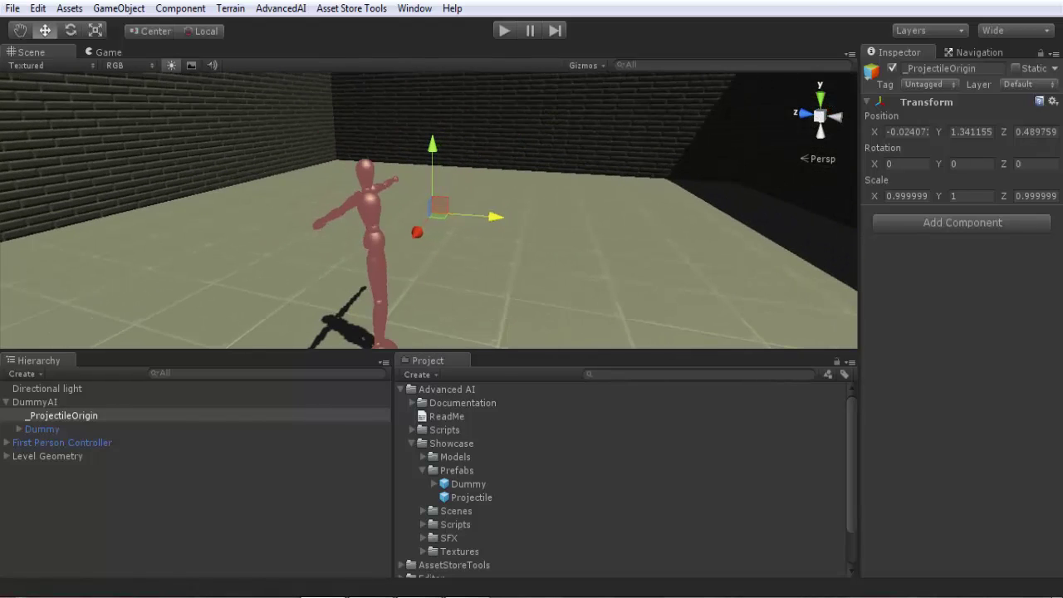
# Step: Collapse and select DummyAI, and examine the projectile and ranged attack settings of its Advanced Ai Enemy script
pyautogui.click(7, 402)
pyautogui.click(35, 402)
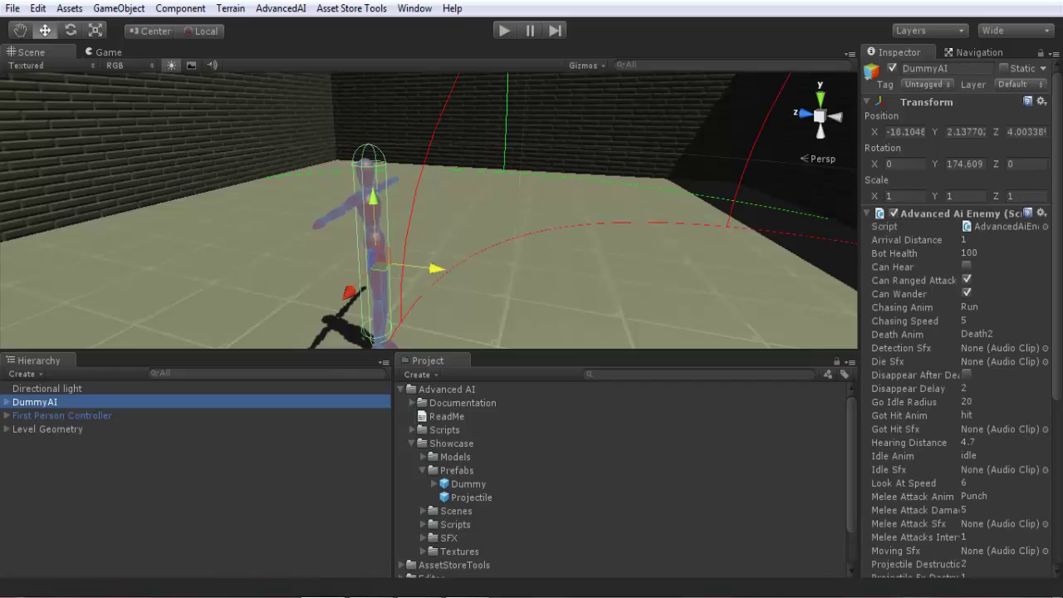
pyautogui.moveTo(1057, 233); pyautogui.dragTo(1057, 249)
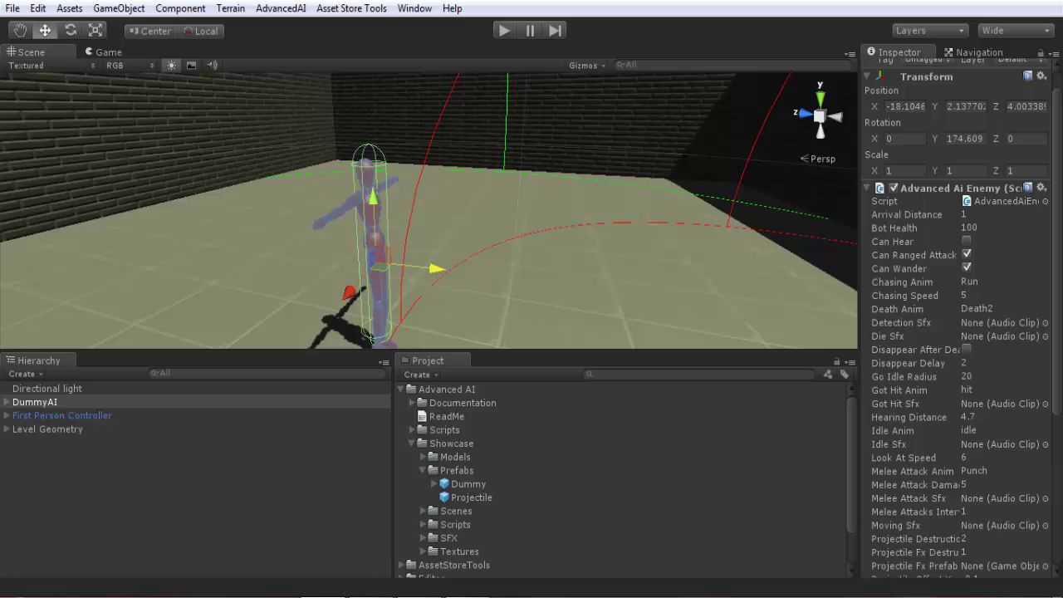
pyautogui.scroll(-3, 955, 316)
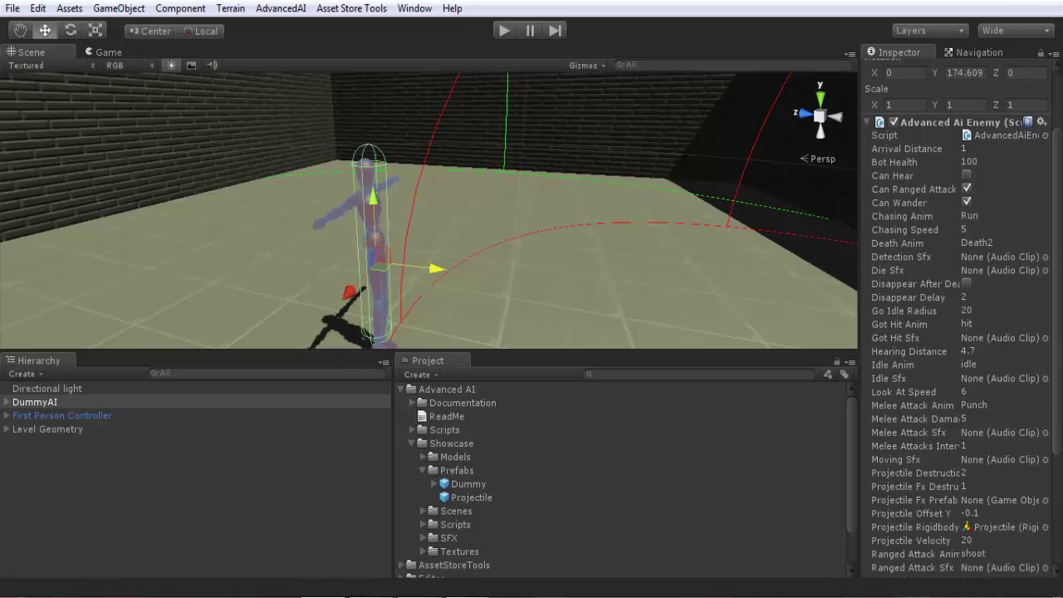
pyautogui.scroll(-5, 956, 316)
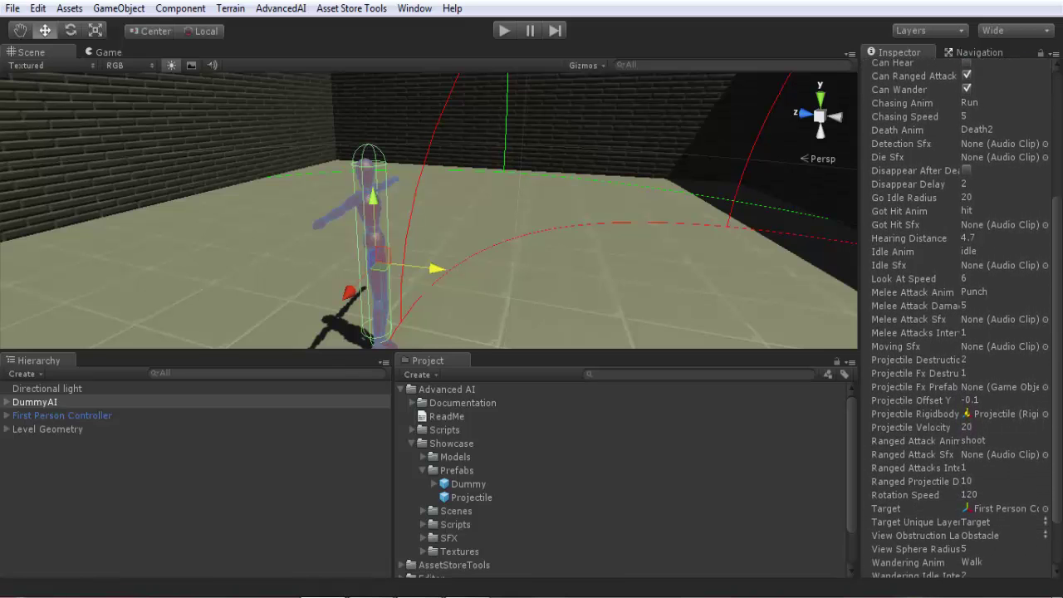
pyautogui.scroll(-1, 955, 316)
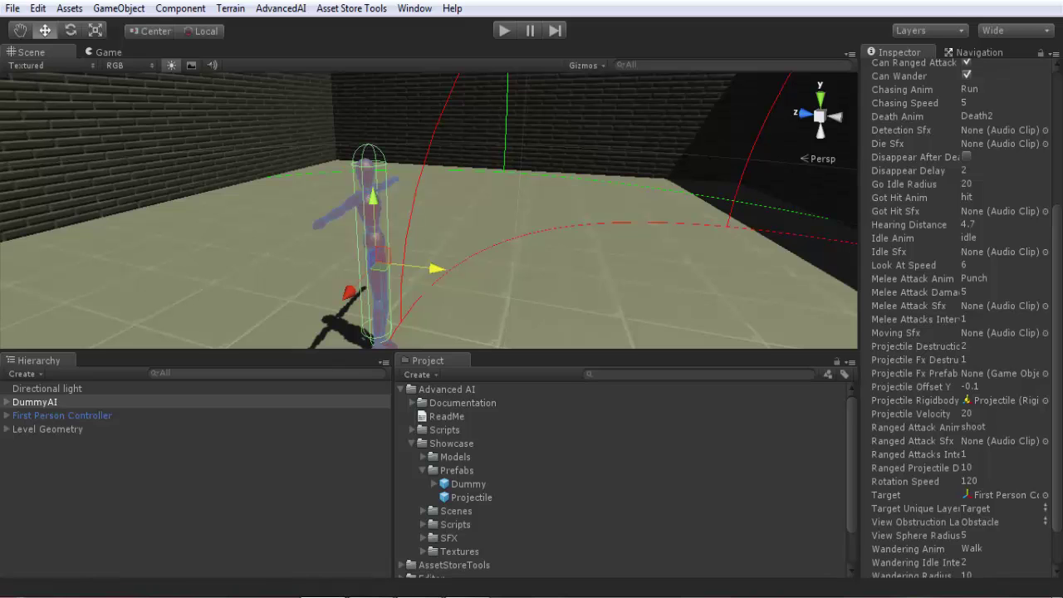
# Step: Widen the component properties area so the Advanced Ai Enemy setting names are readable down to the wandering options
pyautogui.moveTo(860, 324); pyautogui.dragTo(795, 324)
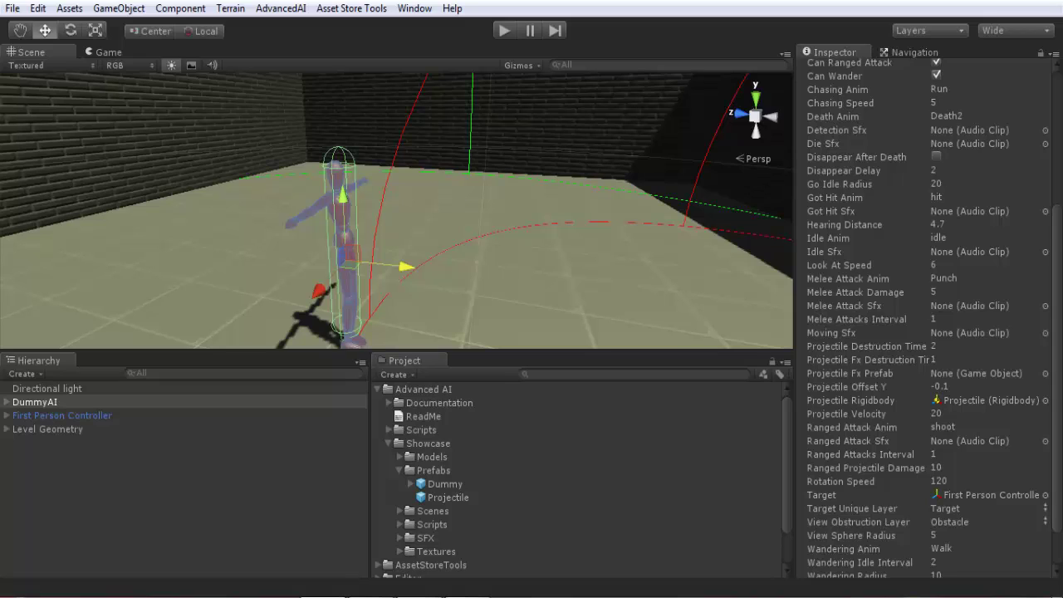
pyautogui.moveTo(795, 316); pyautogui.dragTo(781, 315)
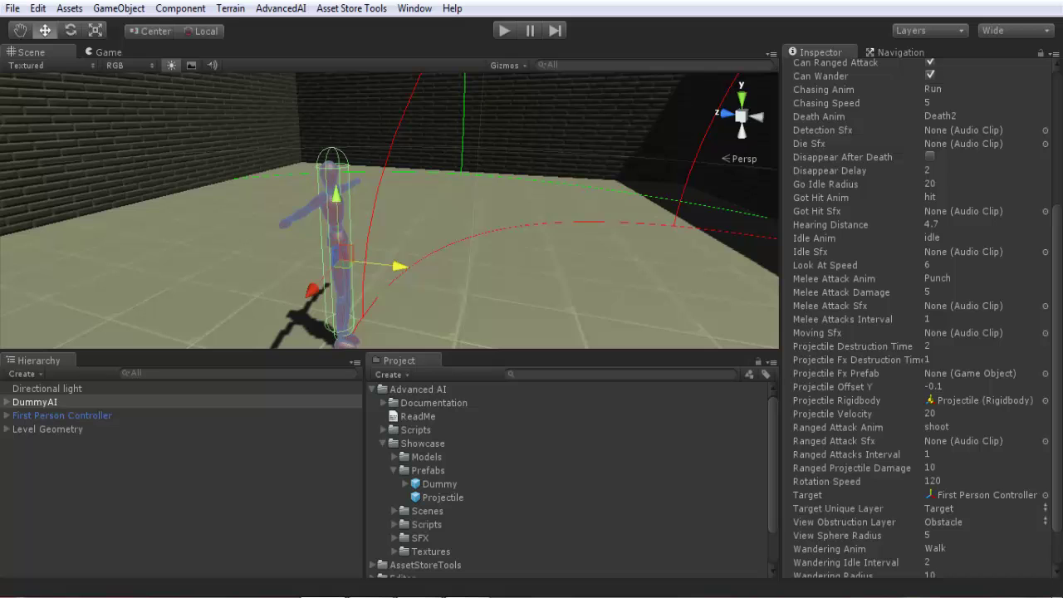
pyautogui.moveTo(781, 324); pyautogui.dragTo(820, 332)
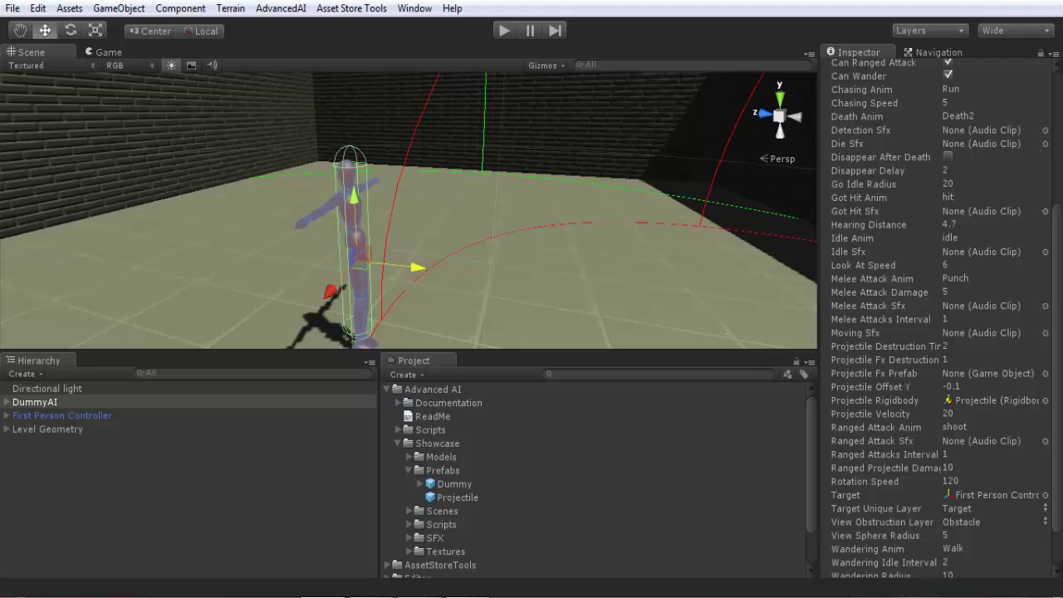
pyautogui.scroll(-2, 946, 317)
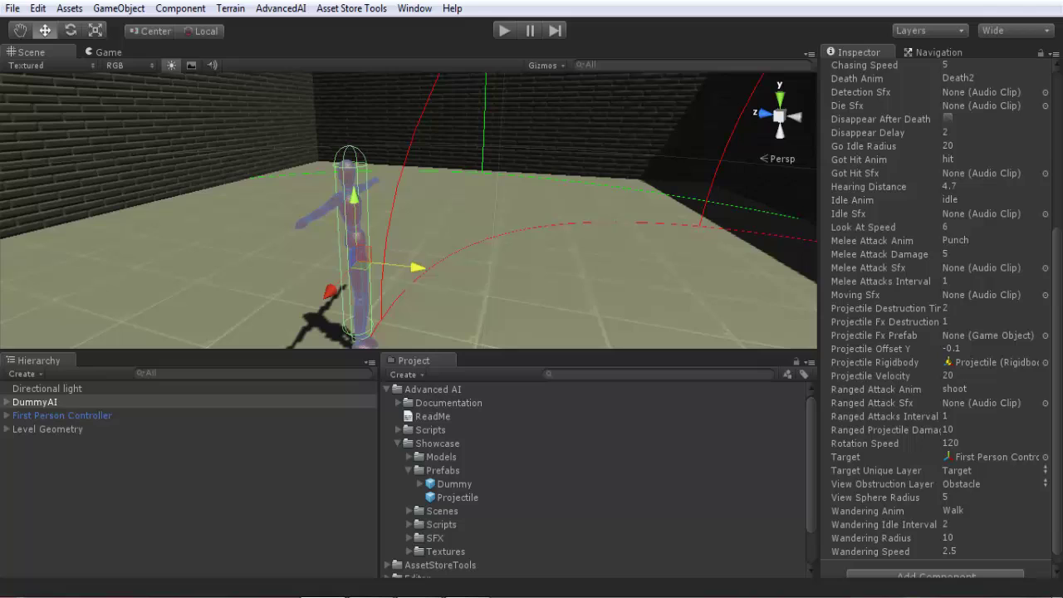
# Step: Locate the prefab assigned as Projectile Rigidbody, examine its Projectile script and Rigidbody settings, and look through the Scripts folder
pyautogui.click(990, 362)
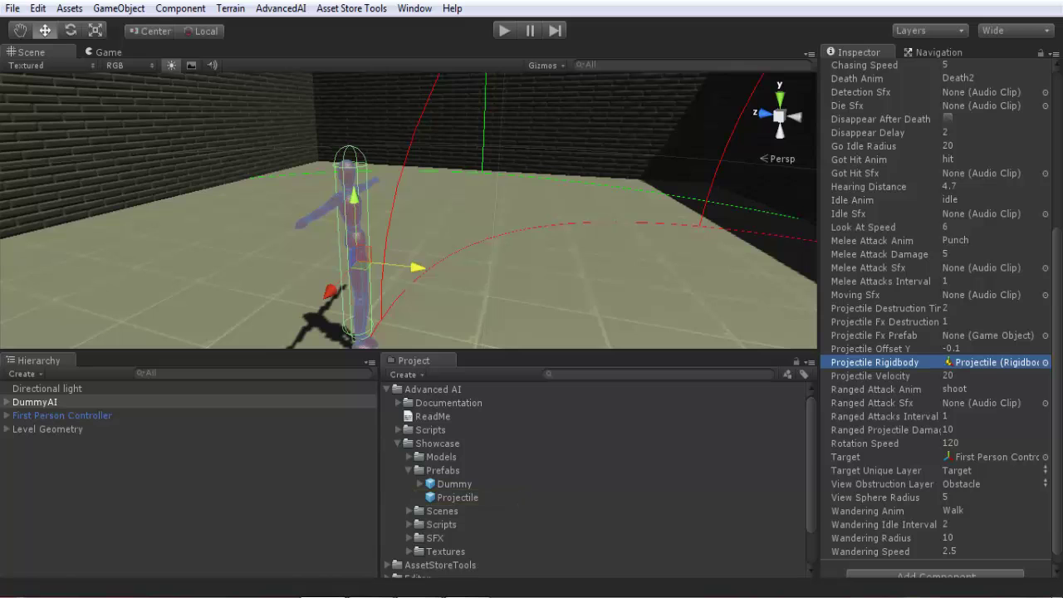
pyautogui.click(457, 498)
pyautogui.moveTo(1056, 286)
pyautogui.mouseDown()
pyautogui.moveTo(1057, 214)
pyautogui.moveTo(1057, 298)
pyautogui.moveTo(1056, 245)
pyautogui.moveTo(1057, 288)
pyautogui.mouseUp()
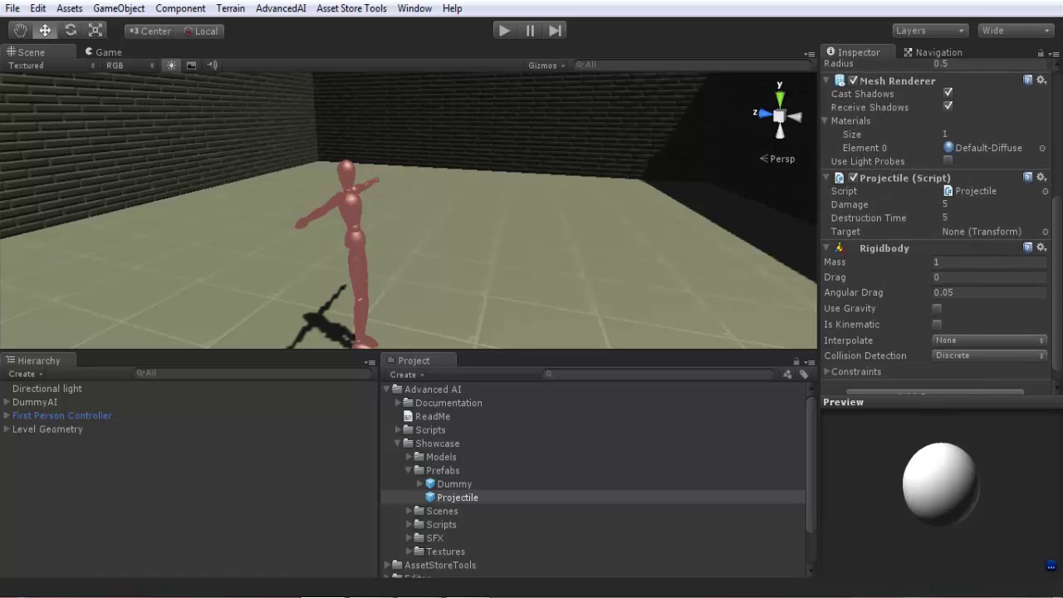
pyautogui.scroll(2, 936, 224)
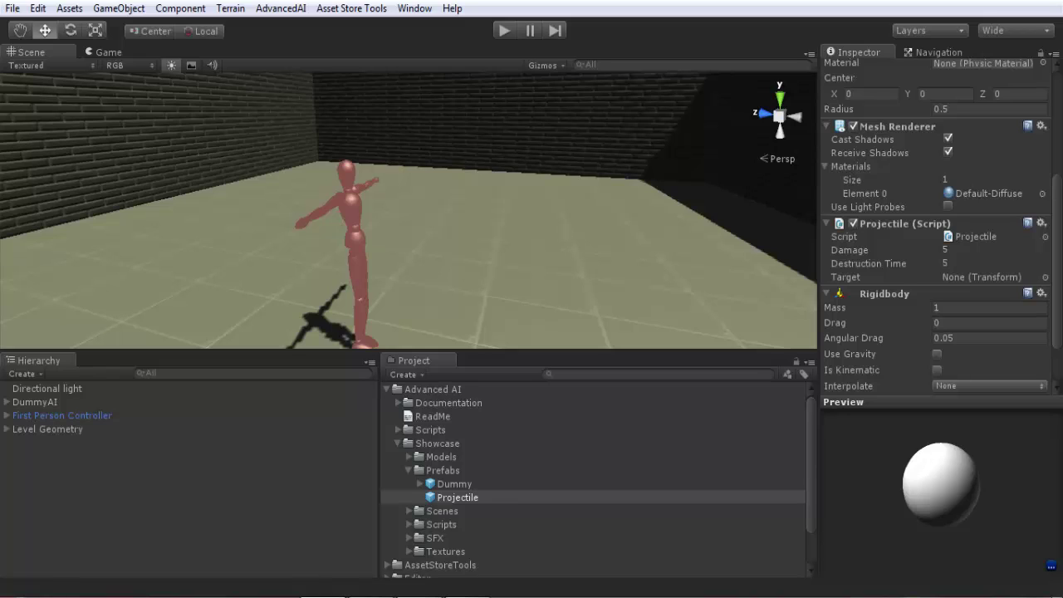
pyautogui.click(398, 429)
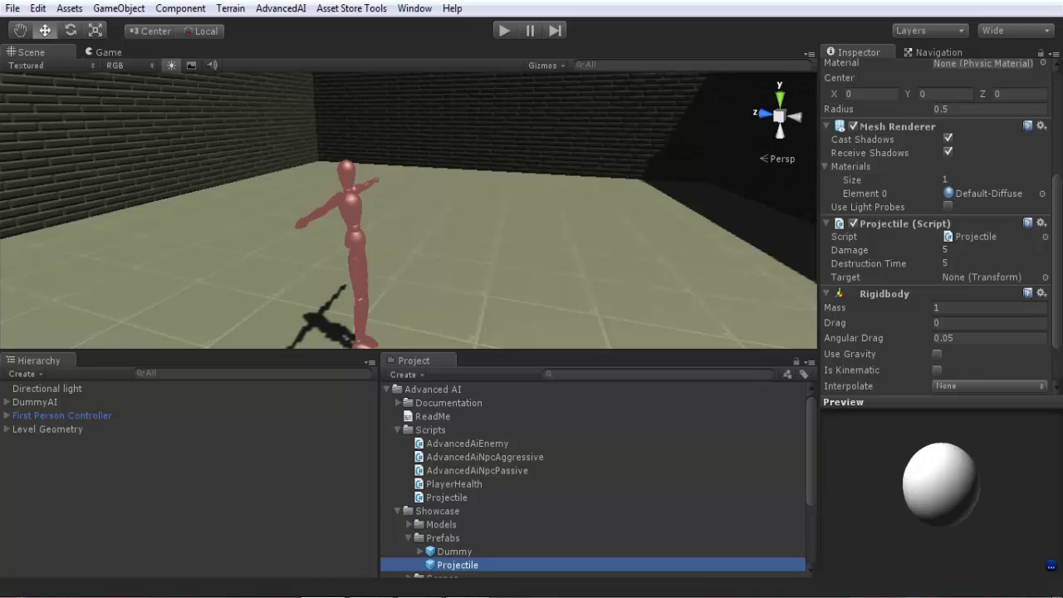
pyautogui.click(398, 430)
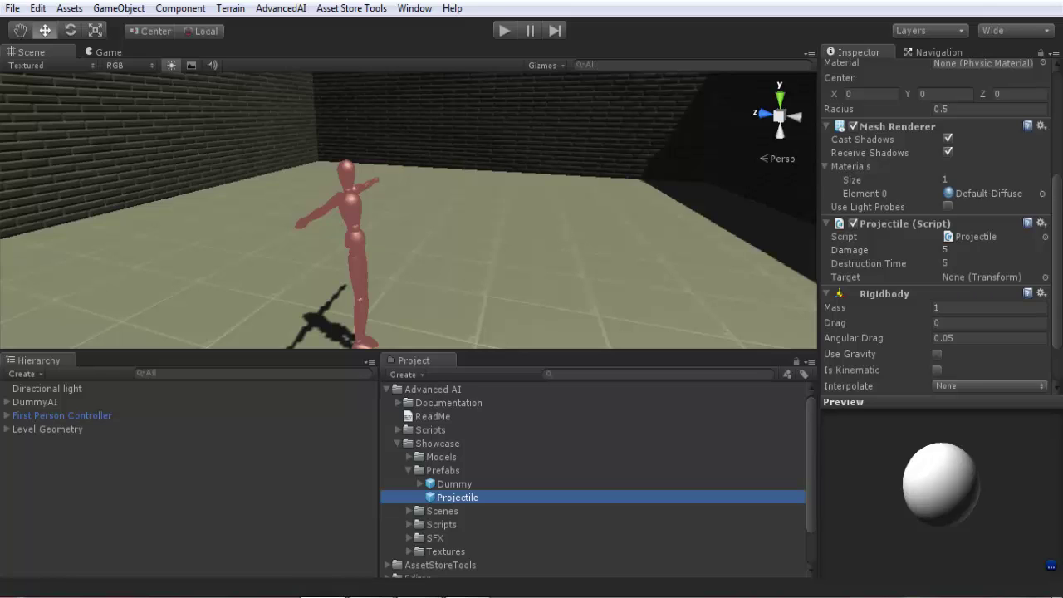
# Step: Return to DummyAI's Advanced Ai Enemy settings and open the Ranged Attack Anim value for editing
pyautogui.click(35, 402)
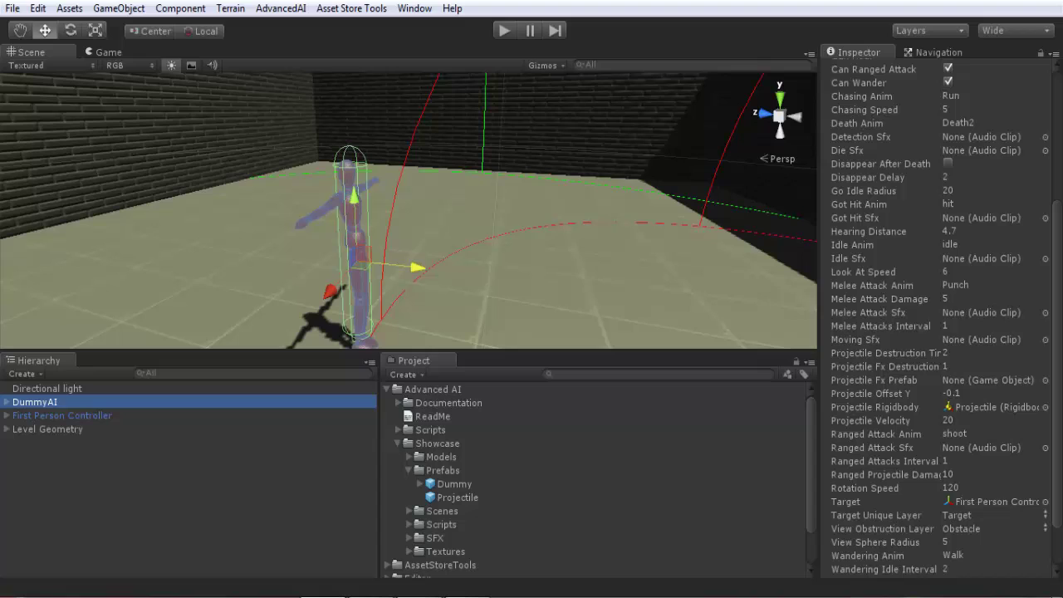
pyautogui.scroll(-3, 941, 319)
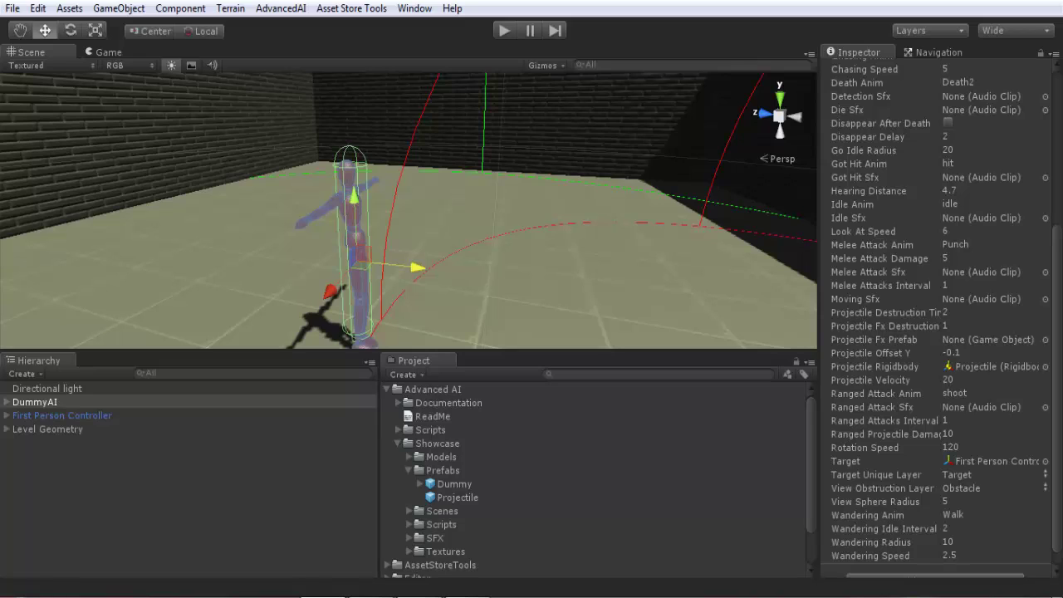
pyautogui.click(970, 393)
pyautogui.click(970, 394)
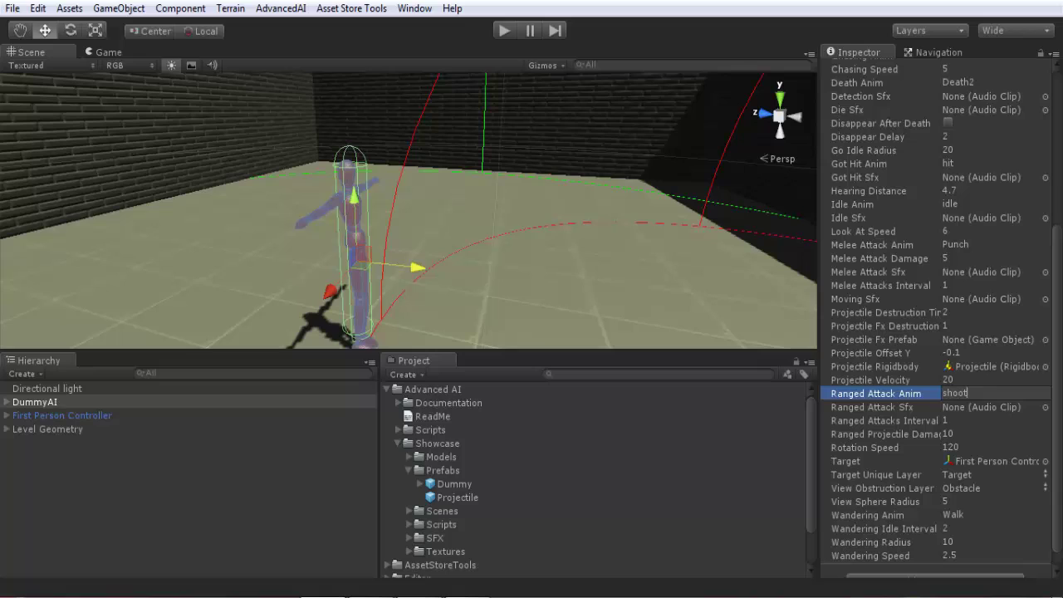
# Step: Confirm shoot as the Ranged Attack Anim and check the name against the Animations list of DummyAI's Dummy child
pyautogui.press('Return')
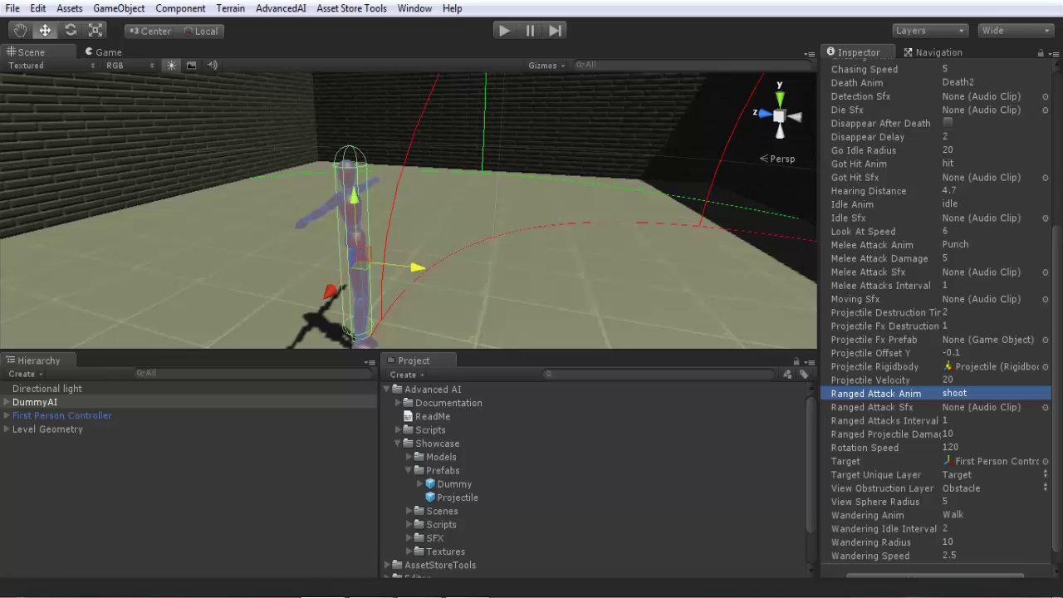
pyautogui.click(7, 402)
pyautogui.click(42, 430)
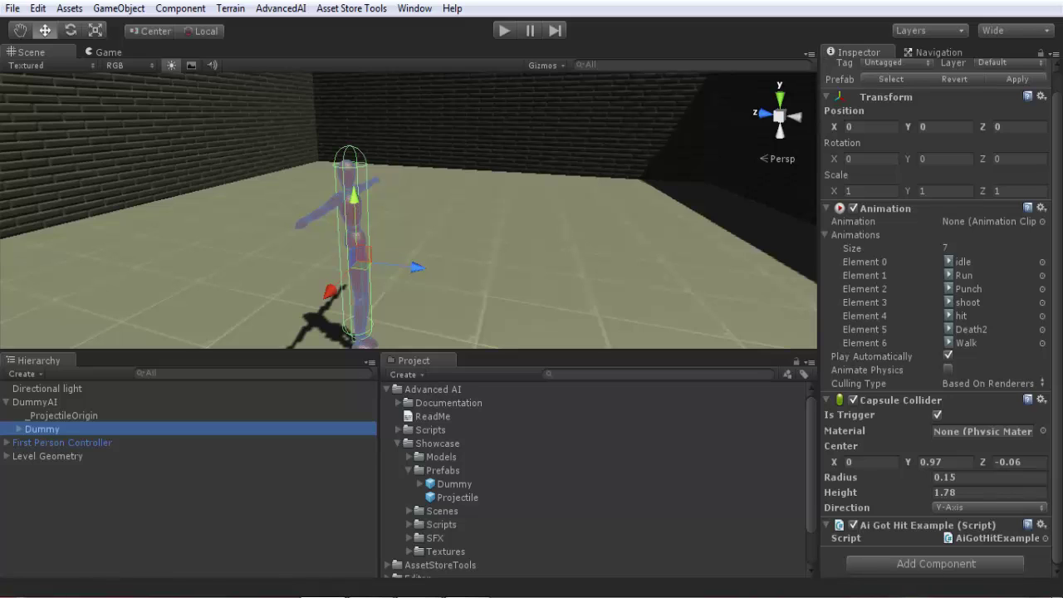
pyautogui.click(5, 402)
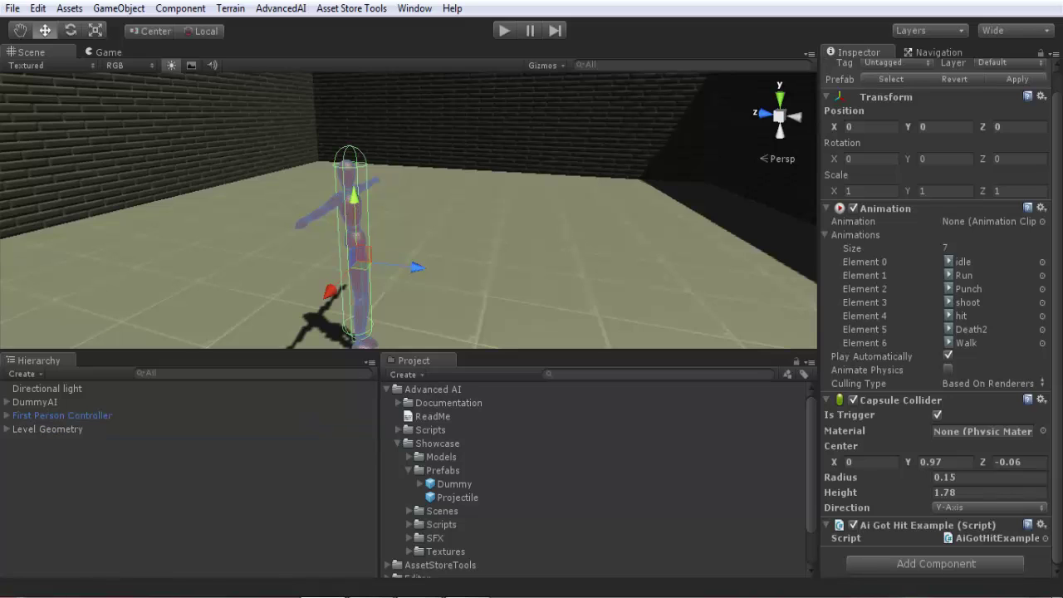
# Step: Select DummyAI and widen the component properties area so its projectile and ranged attack setting names are readable in full
pyautogui.click(35, 402)
pyautogui.scroll(-6, 939, 316)
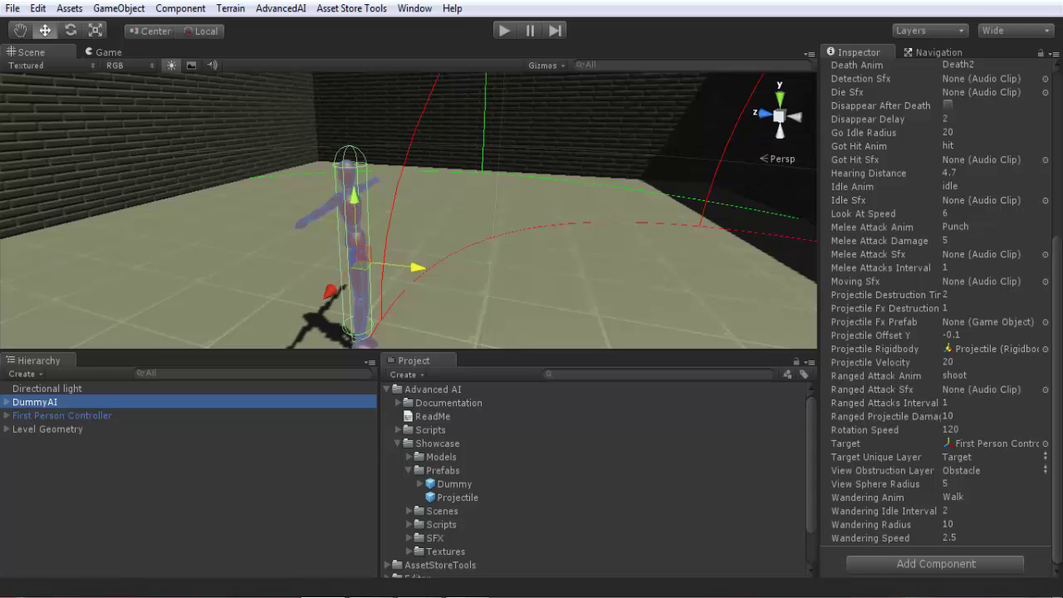
pyautogui.moveTo(819, 299); pyautogui.dragTo(793, 300)
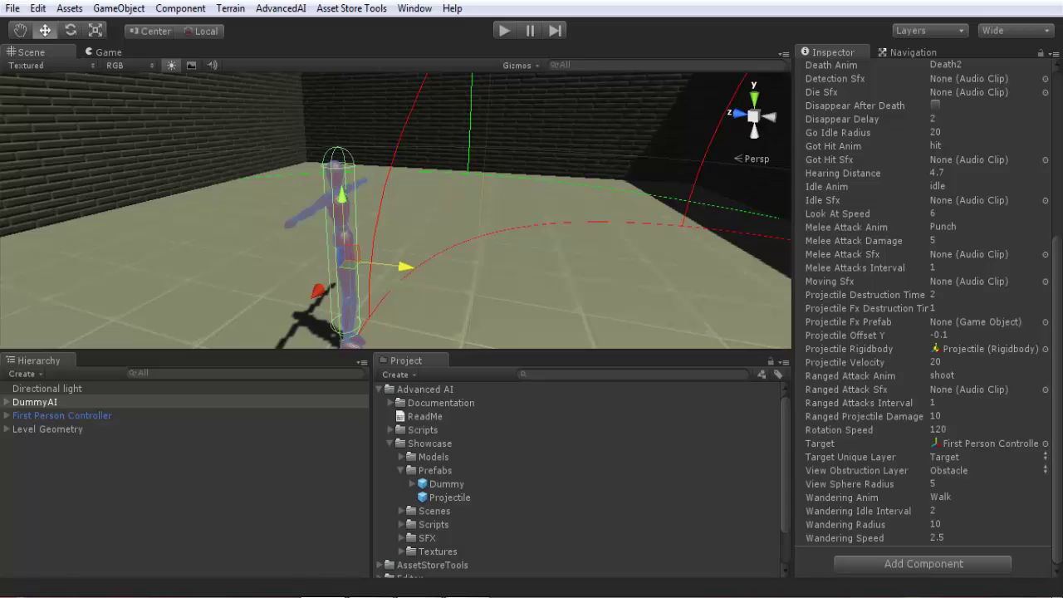
# Step: Examine the Player Health script on First Person Controller and locate its source file in the Scripts folder
pyautogui.click(62, 415)
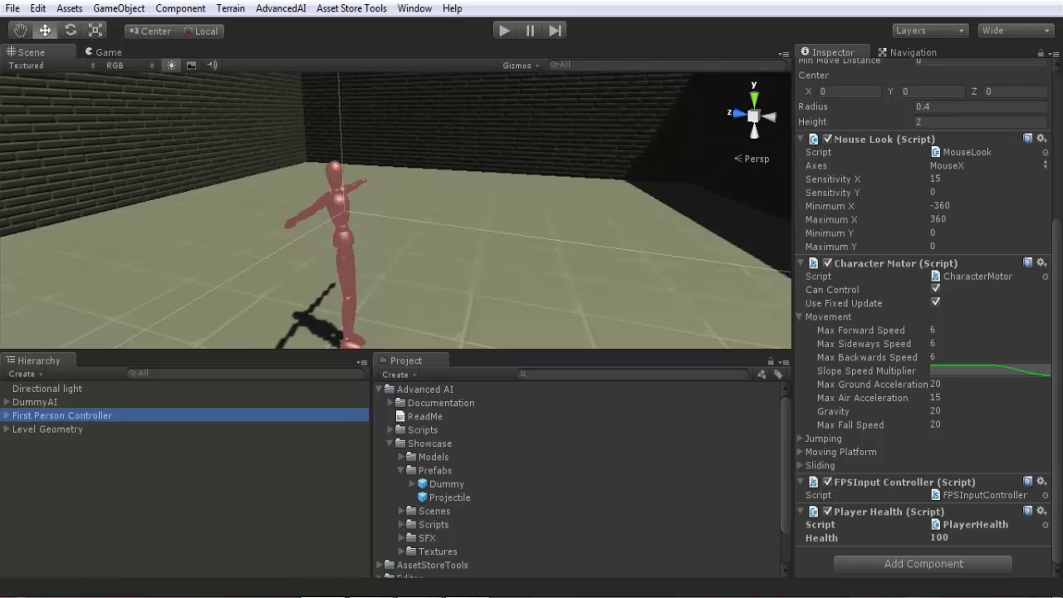
pyautogui.click(391, 430)
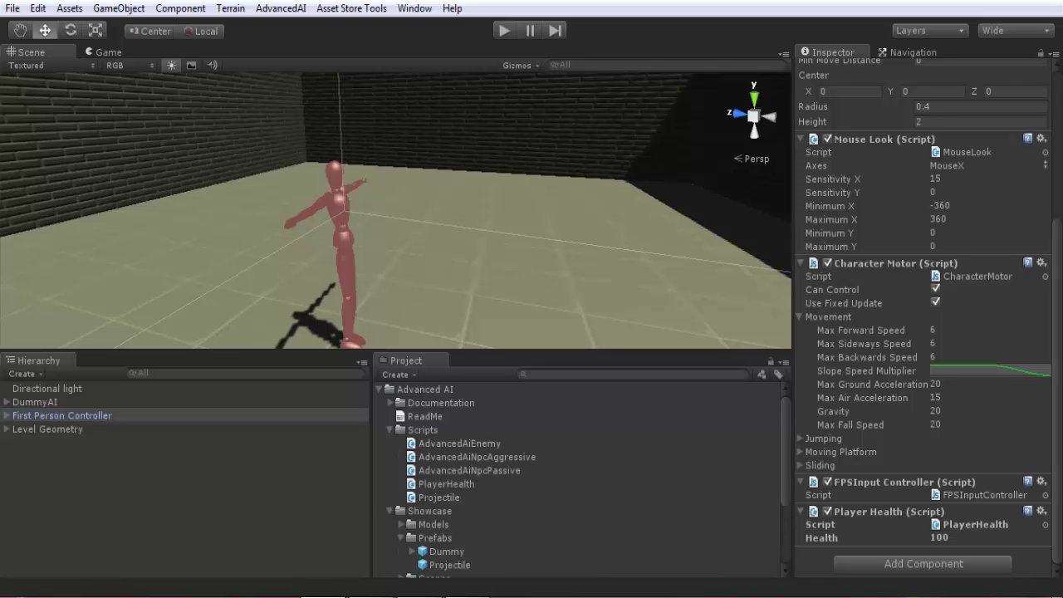
pyautogui.click(390, 431)
# Step: Return to DummyAI, review its Advanced Ai Enemy settings from the start, and view its detection ranges in the scene
pyautogui.click(35, 402)
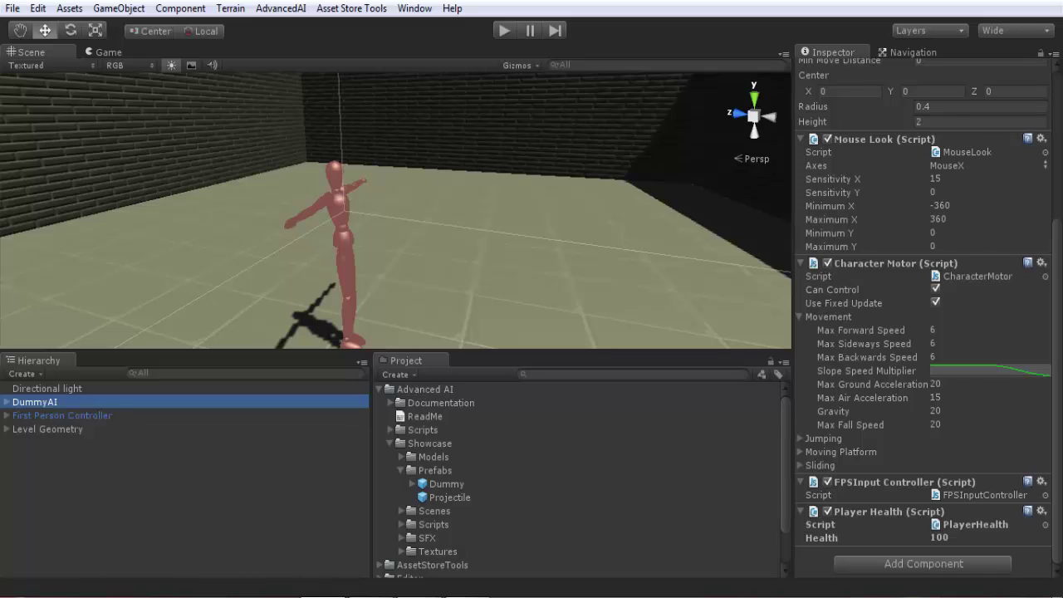
pyautogui.scroll(-1, 924, 318)
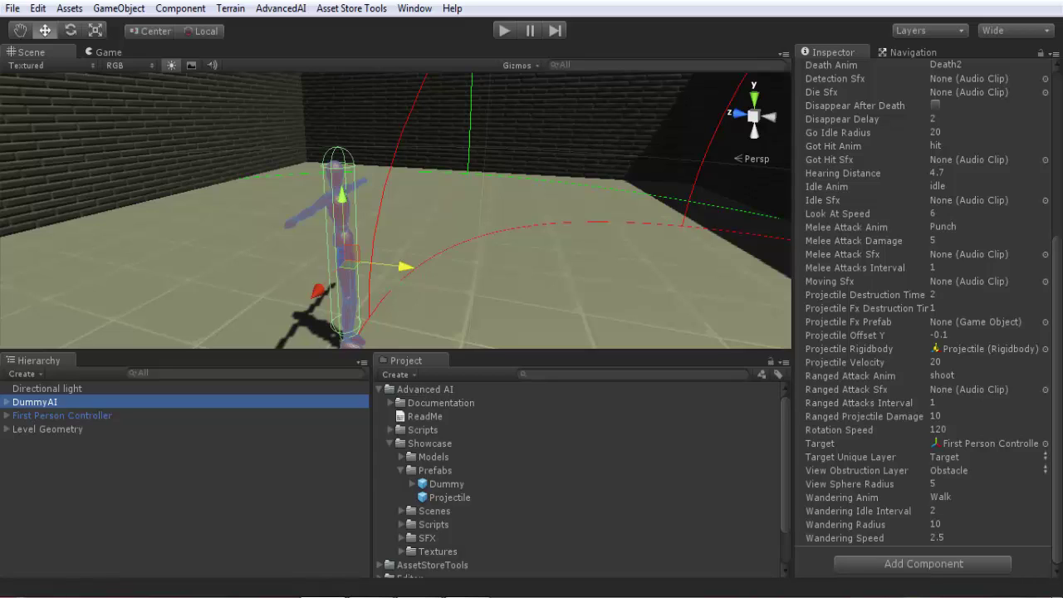
pyautogui.moveTo(1057, 398); pyautogui.dragTo(1056, 228)
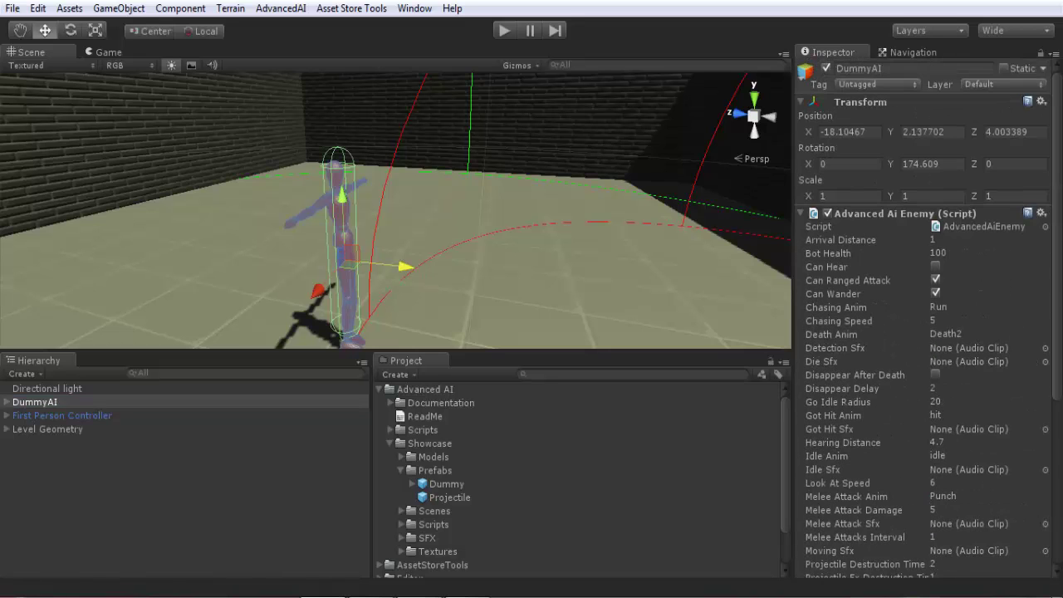
pyautogui.moveTo(432, 216); pyautogui.dragTo(490, 216, button='right')
pyautogui.scroll(-3, 396, 211)
pyautogui.scroll(-3, 396, 211)
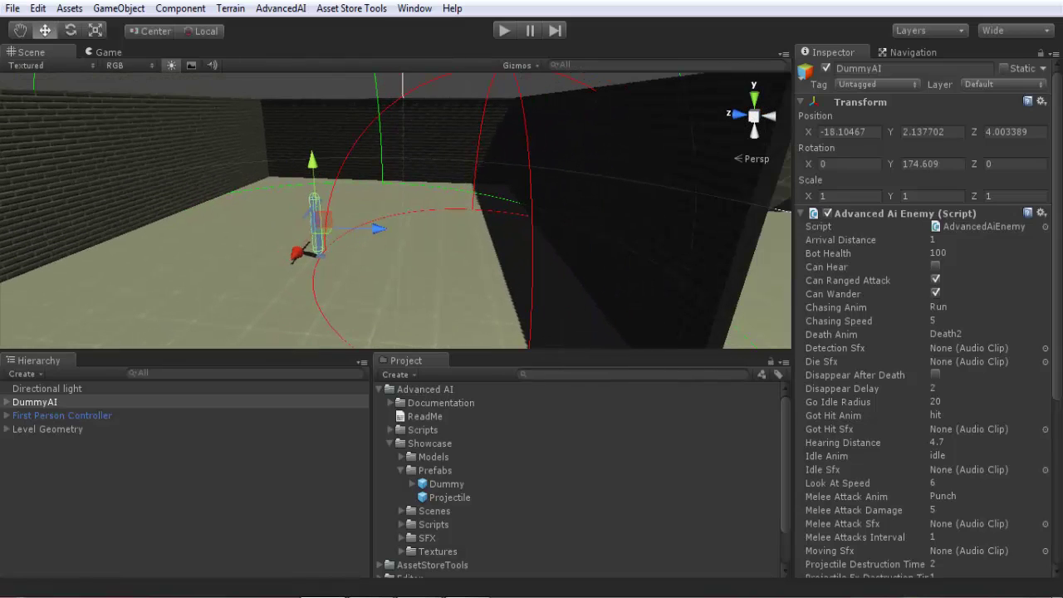
# Step: Play-test the scene by firing projectiles and moving the player toward the enemy to observe its ranged attacks, and stop the test
pyautogui.hotkey('ctrl', 'p')
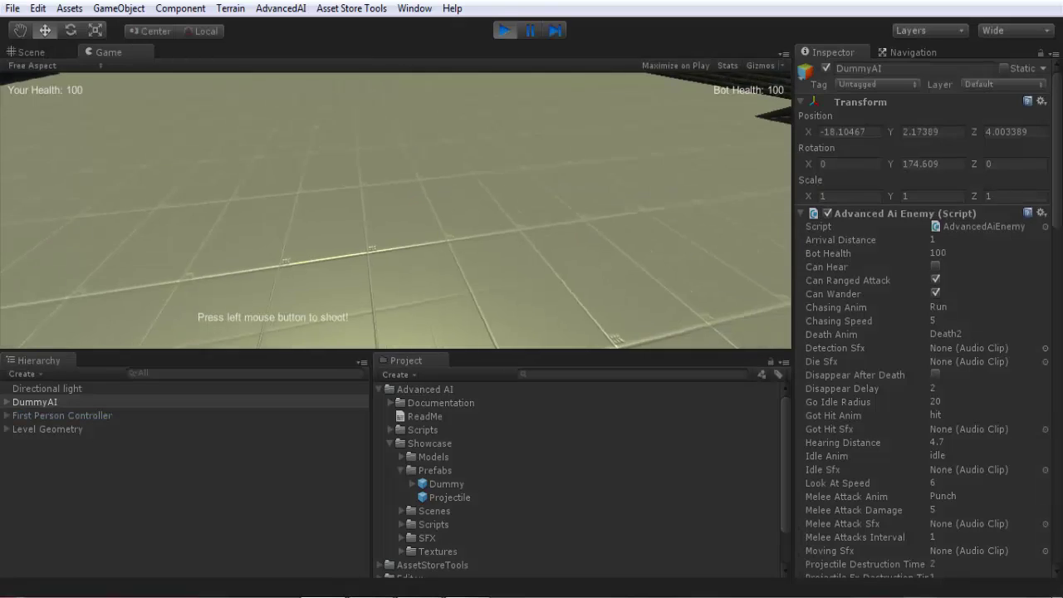
pyautogui.click(396, 211)
pyautogui.click(397, 211)
pyautogui.press('w')
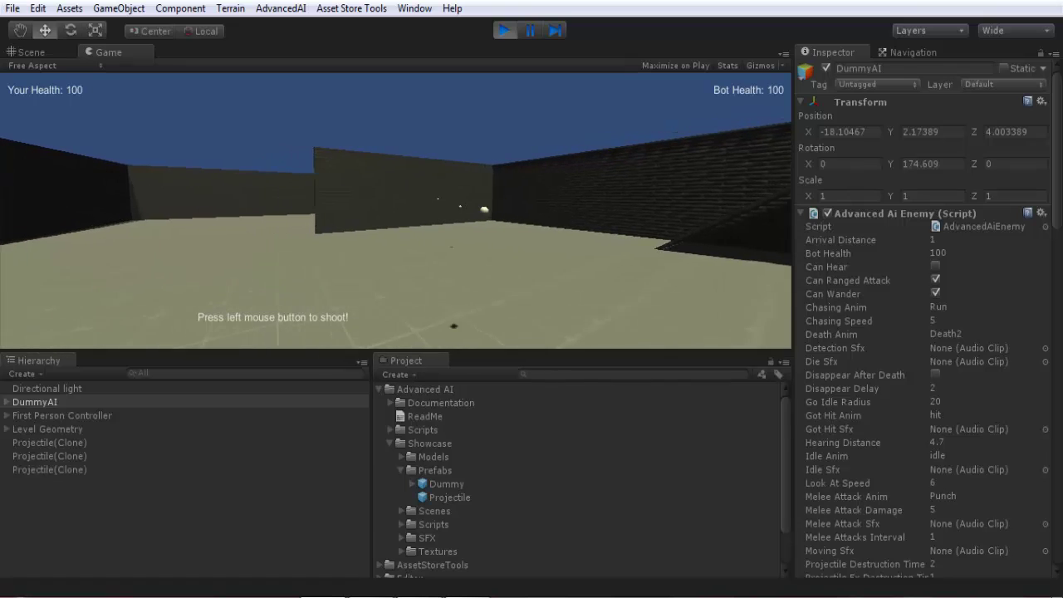
pyautogui.press('w')
pyautogui.press('a')
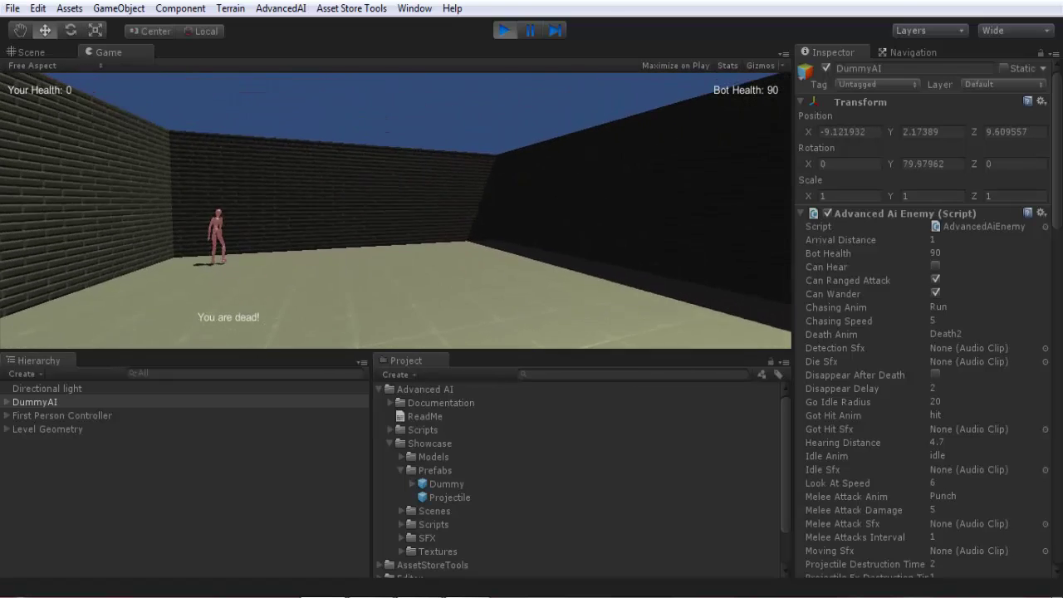
pyautogui.hotkey('ctrl', 'p')
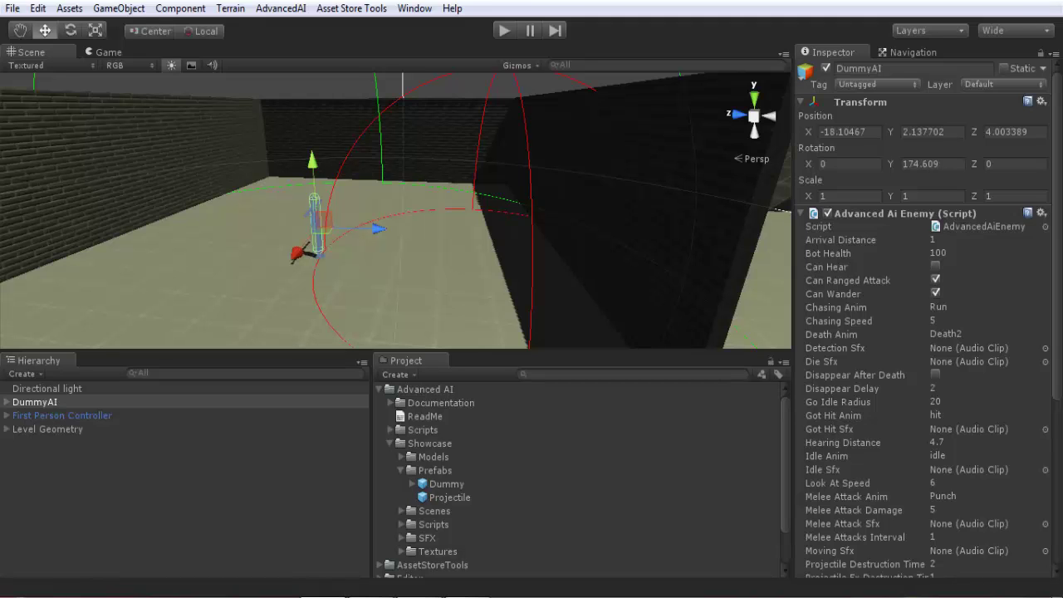
# Step: Run a second play test, approach the wandering enemy, shoot at it until it dies, and exit play mode
pyautogui.hotkey('ctrl', 'p')
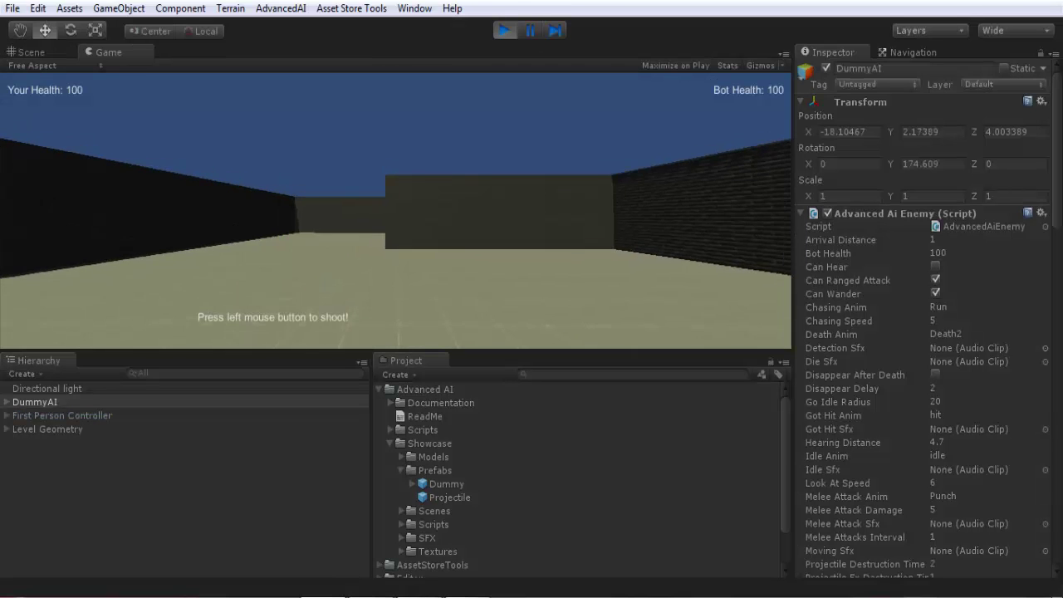
pyautogui.press('w')
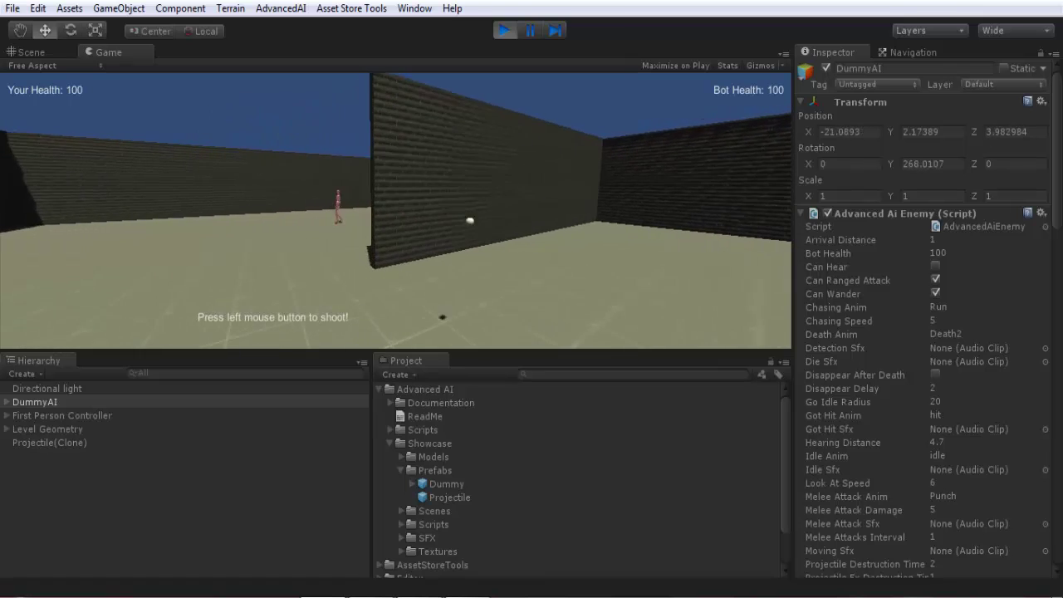
pyautogui.press('w')
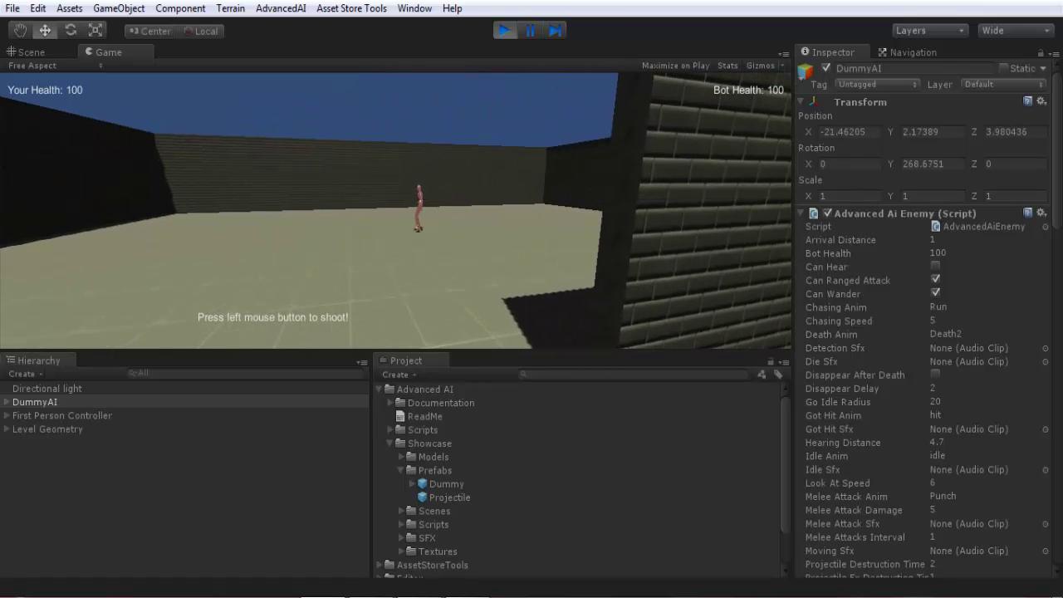
pyautogui.press('w')
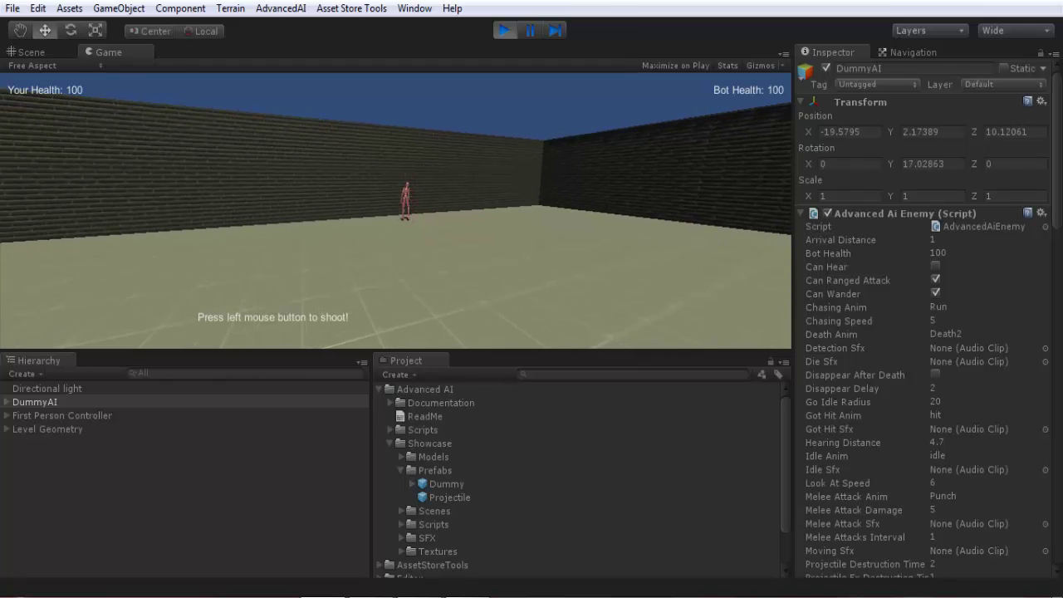
pyautogui.press('w')
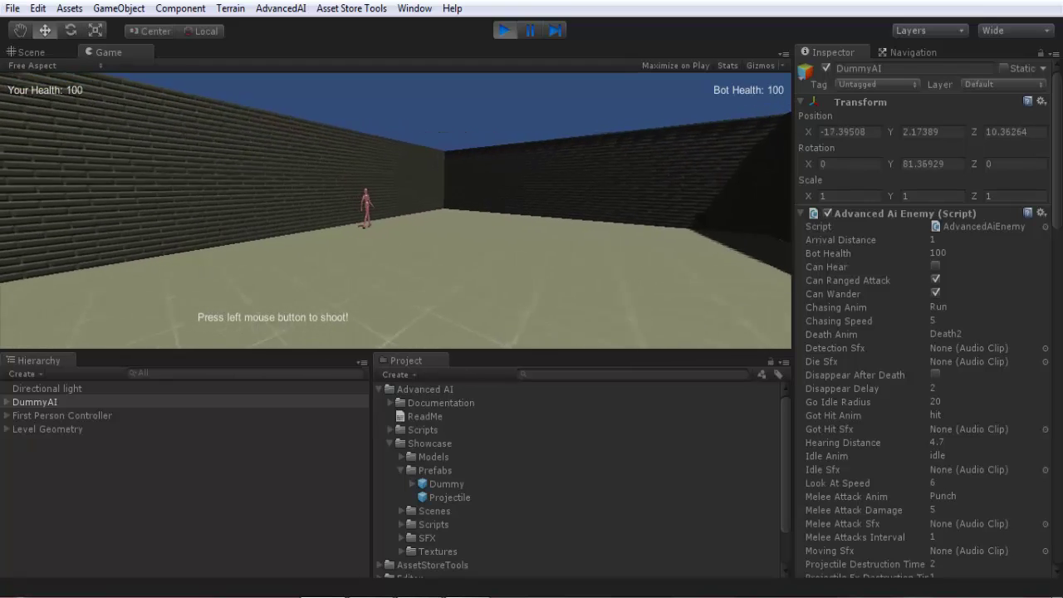
pyautogui.press('w')
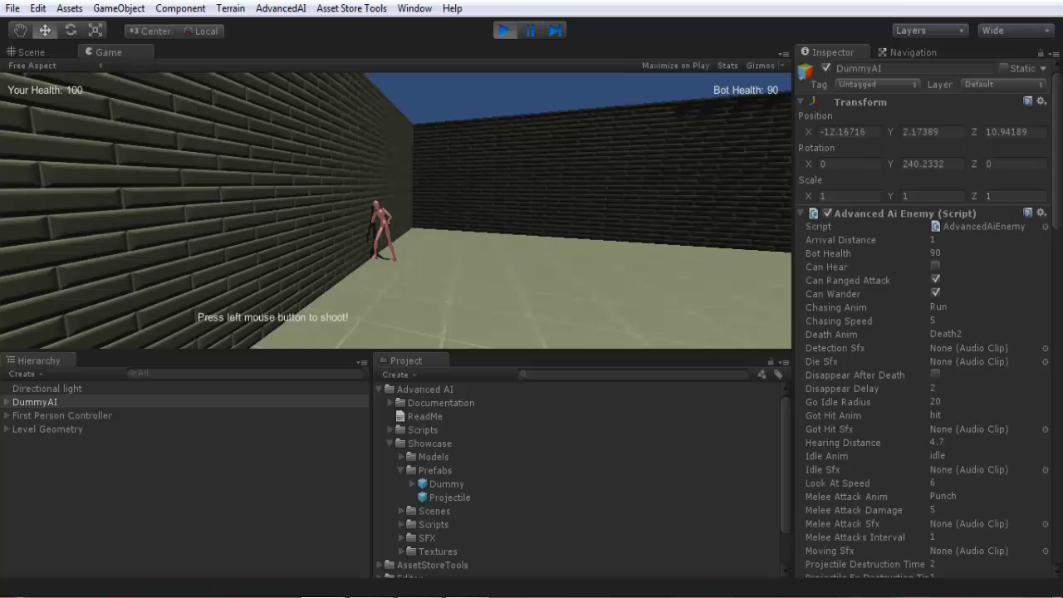
pyautogui.click(395, 211)
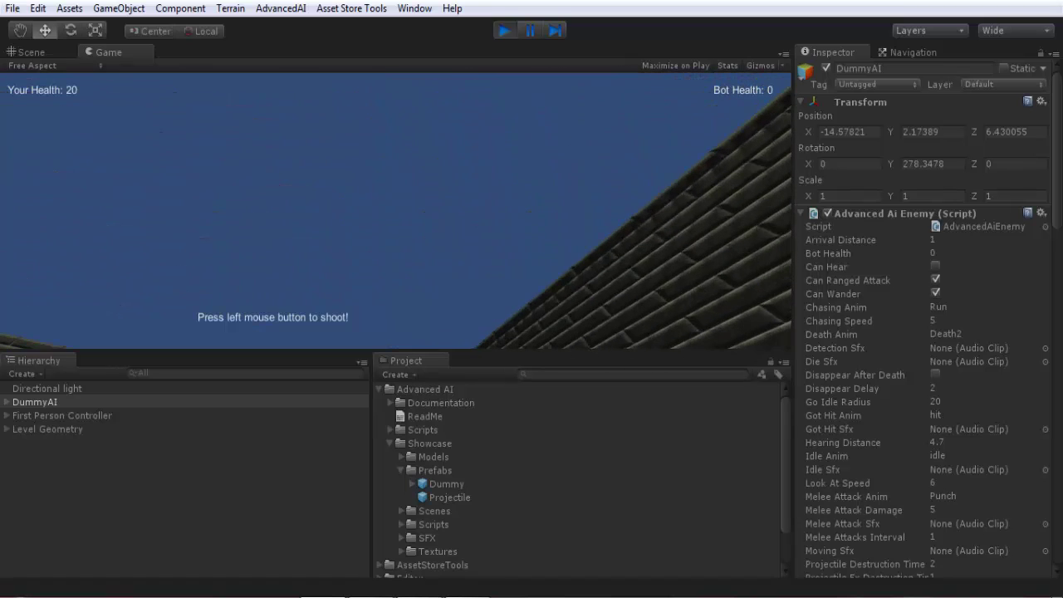
pyautogui.hotkey('ctrl', 'p')
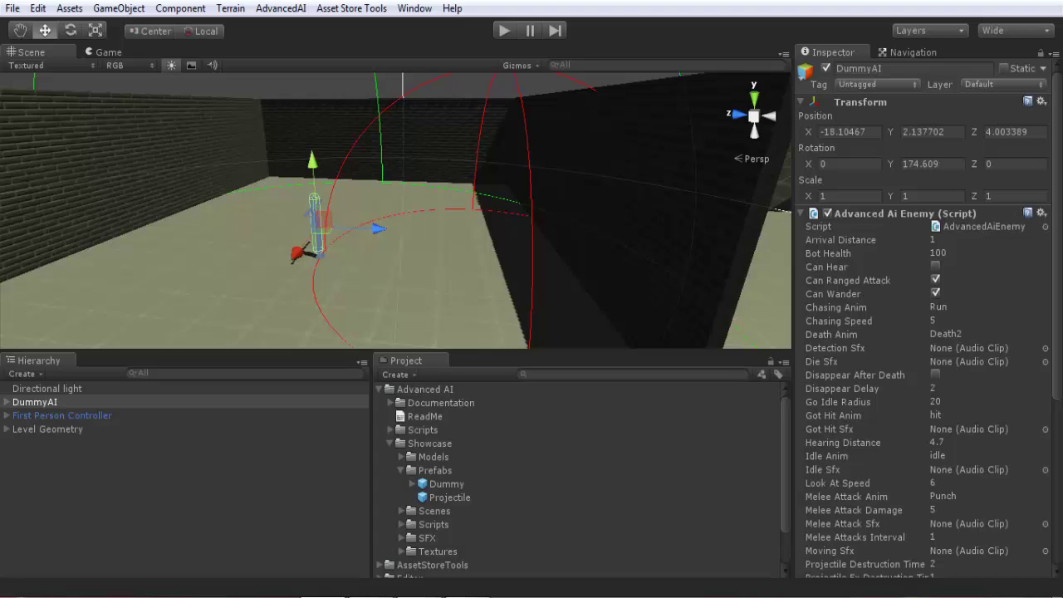
pyautogui.press('F10')
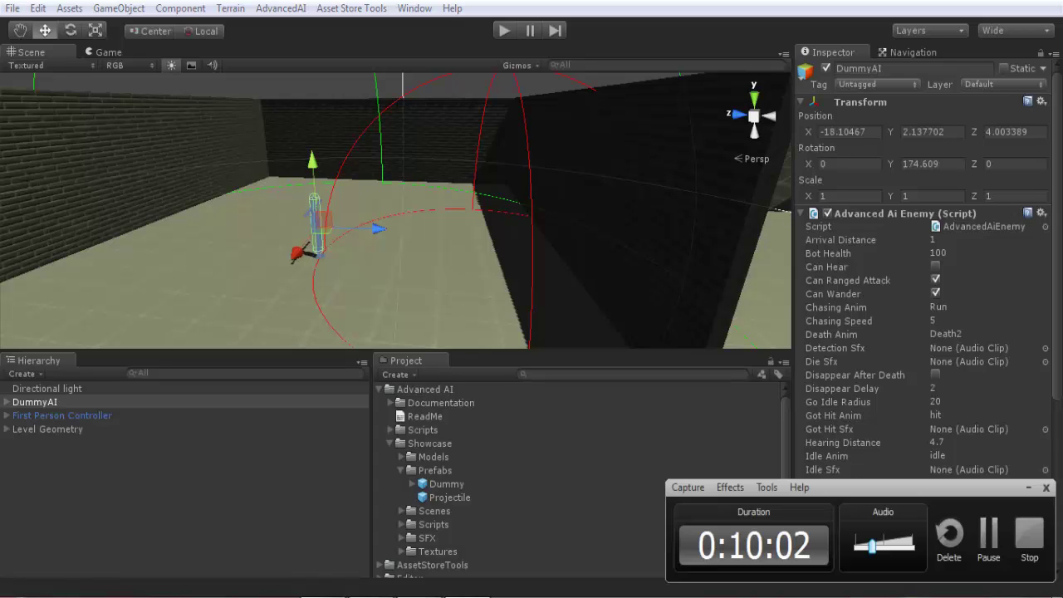